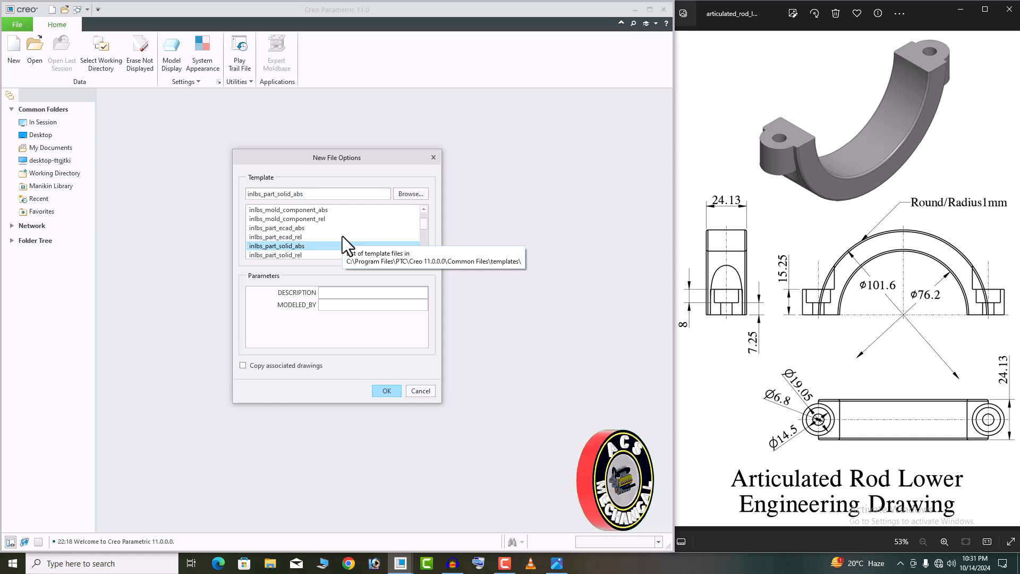
# Step: Create the new part from the solid_part_mmks_rel template
pyautogui.scroll(-5, 342, 237)
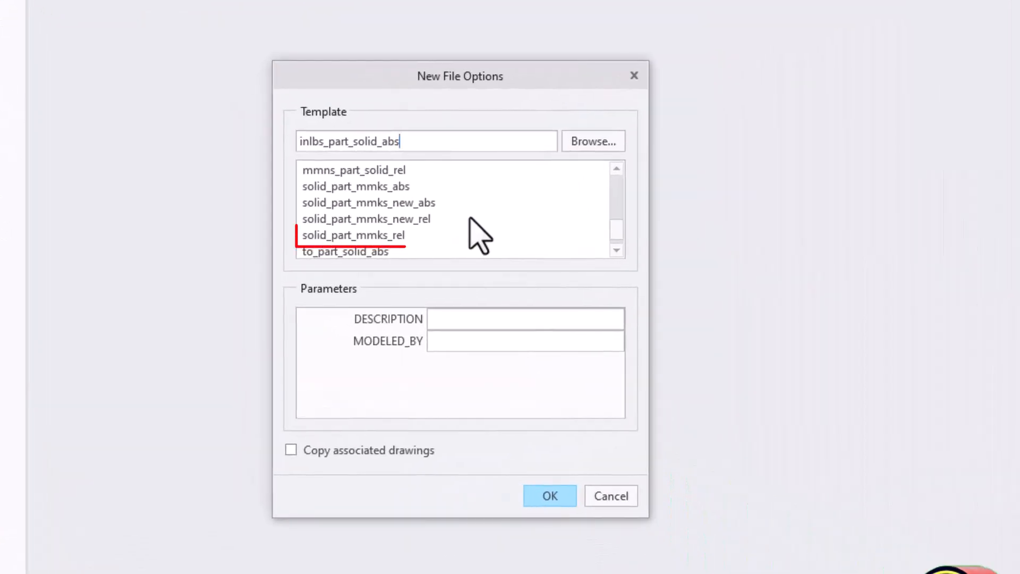
pyautogui.click(384, 237)
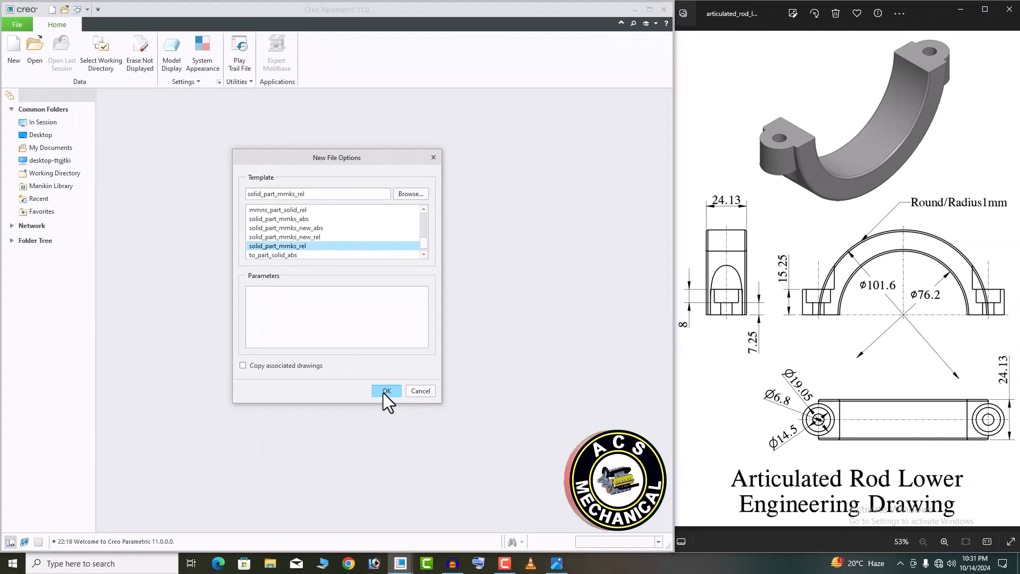
pyautogui.click(550, 495)
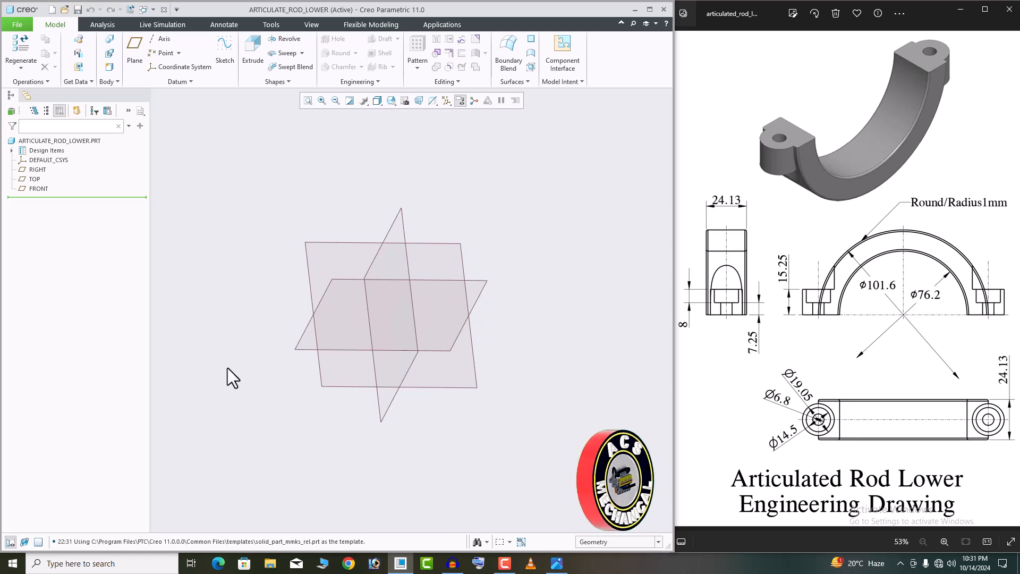
# Step: On the RIGHT datum plane, sketch two concentric circles centred on the origin, about 360 mm and 268 mm in diameter
pyautogui.click(32, 170)
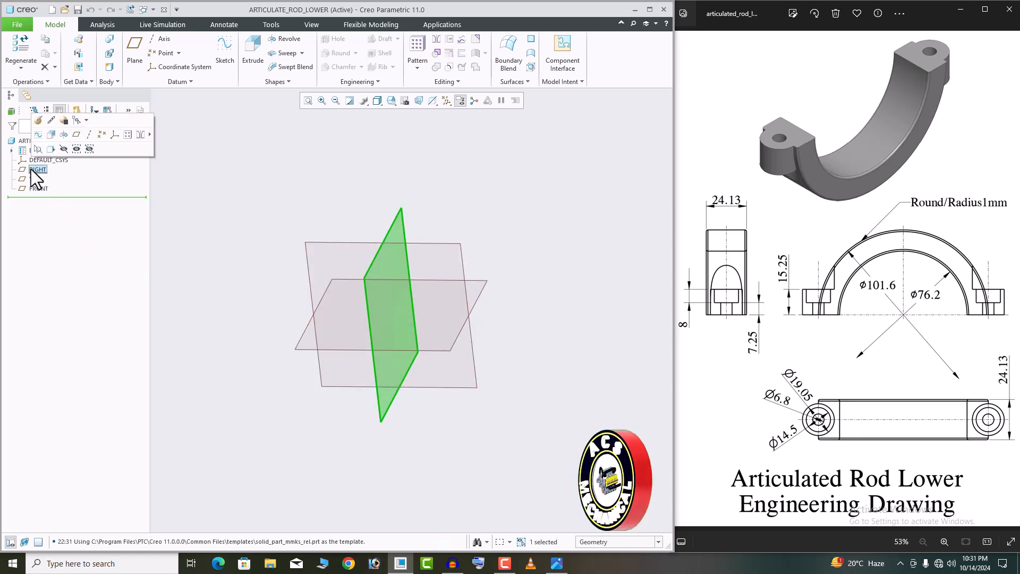
pyautogui.click(37, 134)
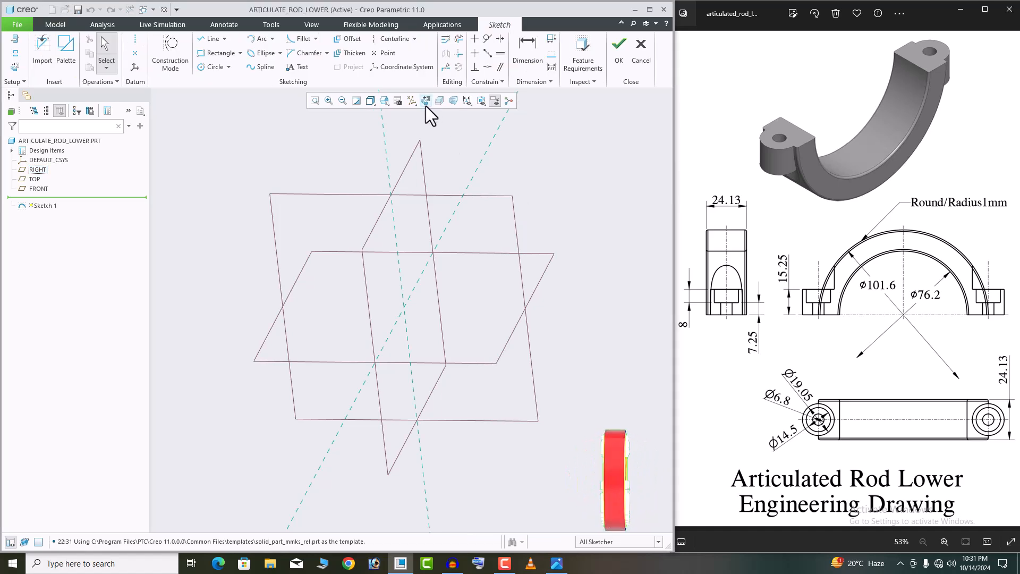
pyautogui.click(425, 104)
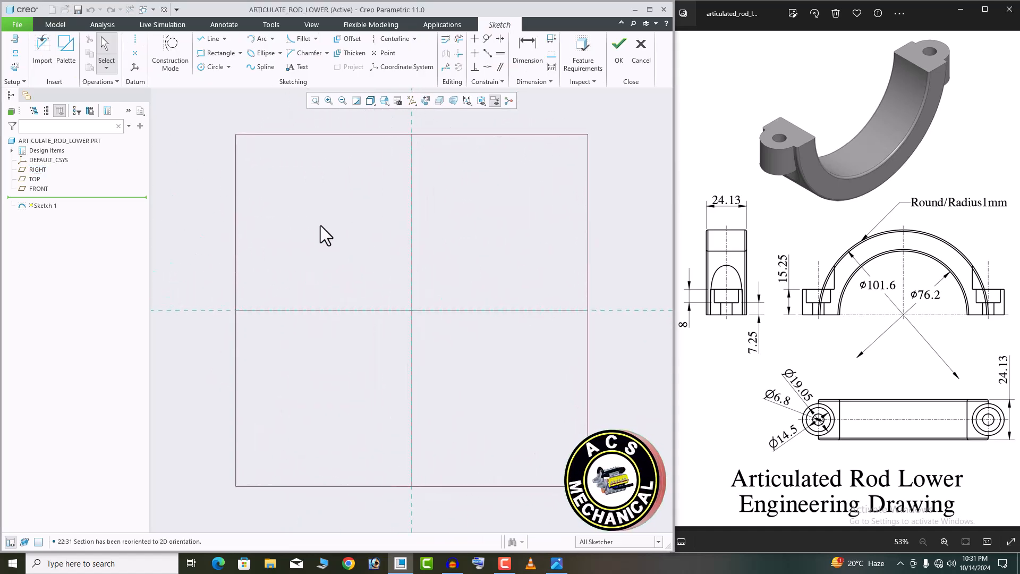
pyautogui.click(207, 68)
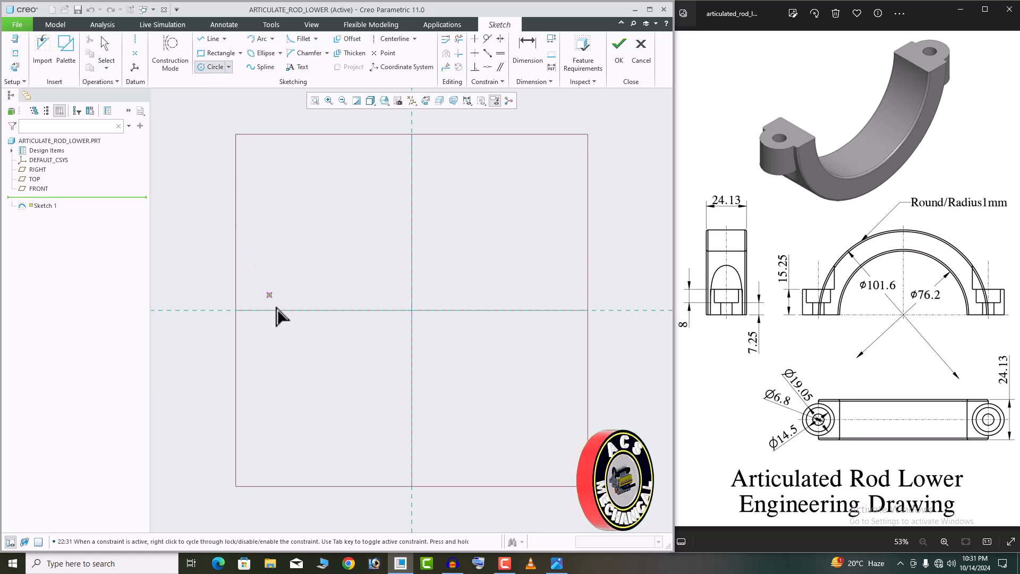
pyautogui.click(412, 311)
pyautogui.click(507, 400)
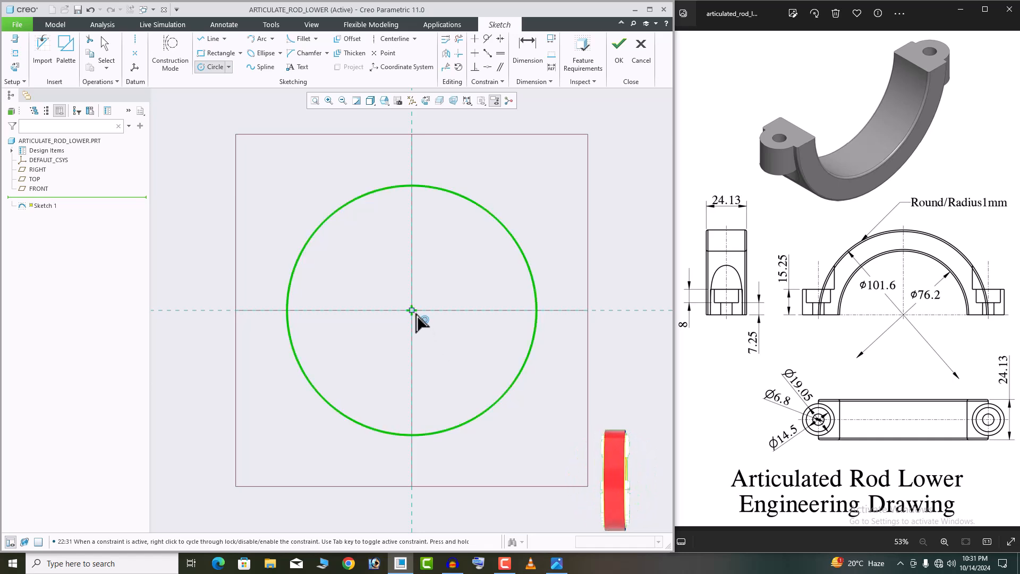
pyautogui.click(415, 313)
pyautogui.click(493, 355)
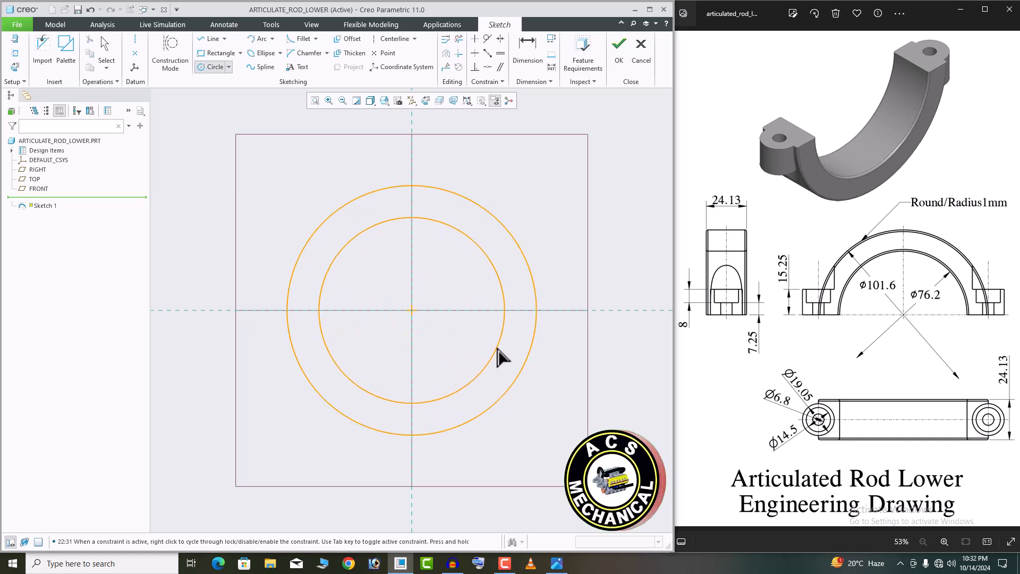
pyautogui.middleClick(632, 389)
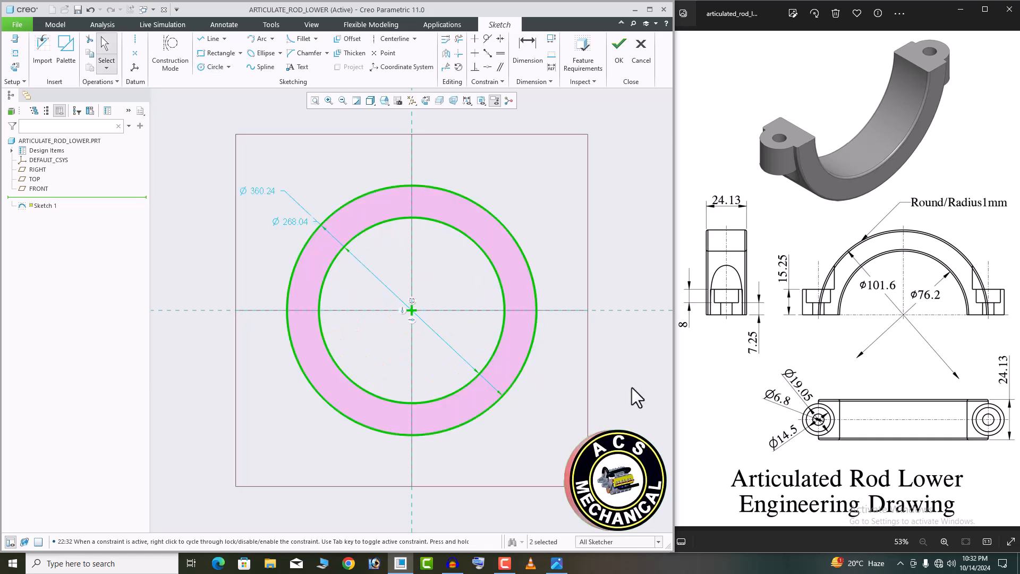
# Step: Set the outer circle's diameter to 101.6 mm and the inner circle's diameter to 76.2 mm
pyautogui.doubleClick(265, 192)
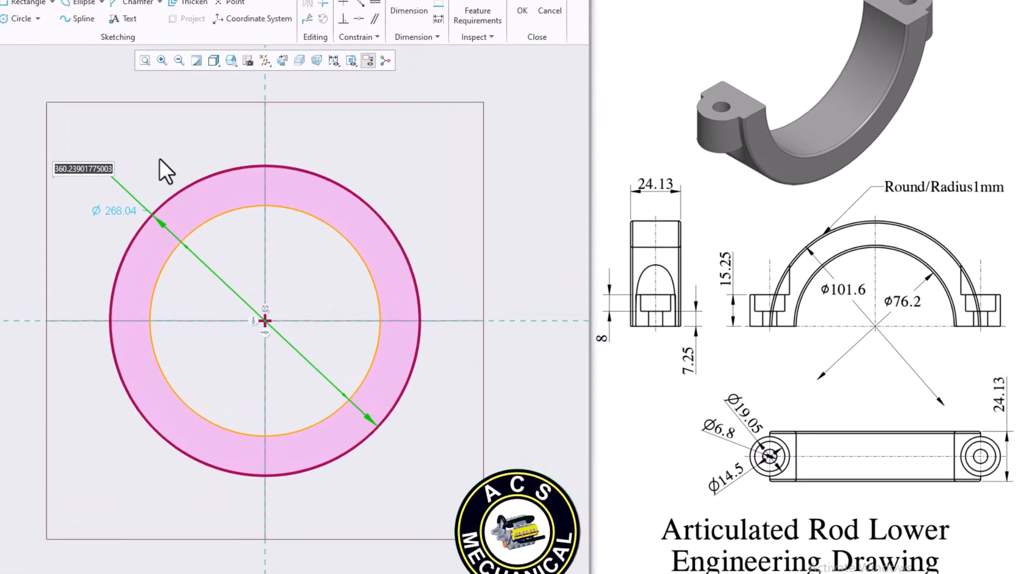
pyautogui.write('101')
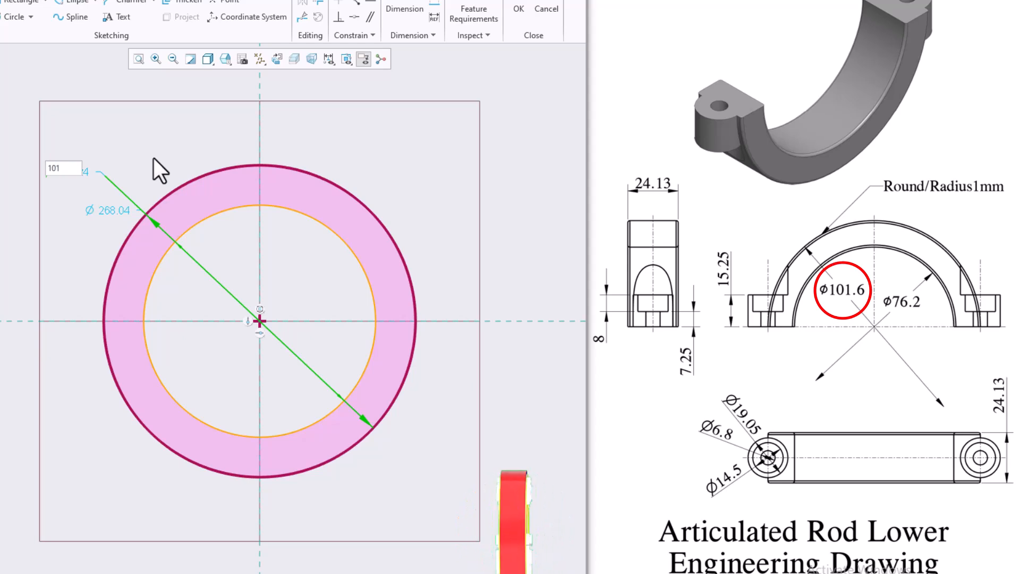
pyautogui.write('.6')
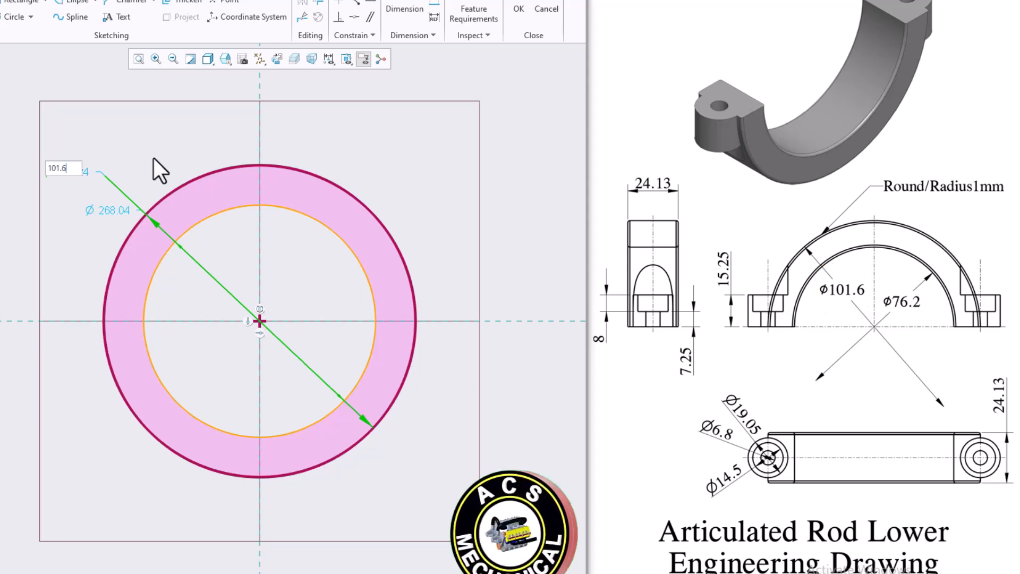
pyautogui.press('Return')
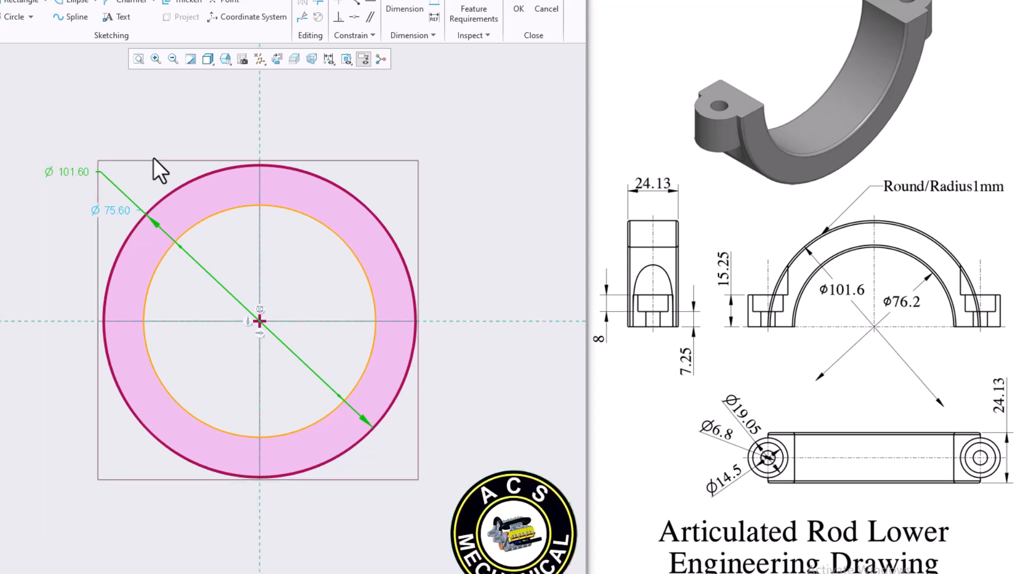
pyautogui.doubleClick(121, 211)
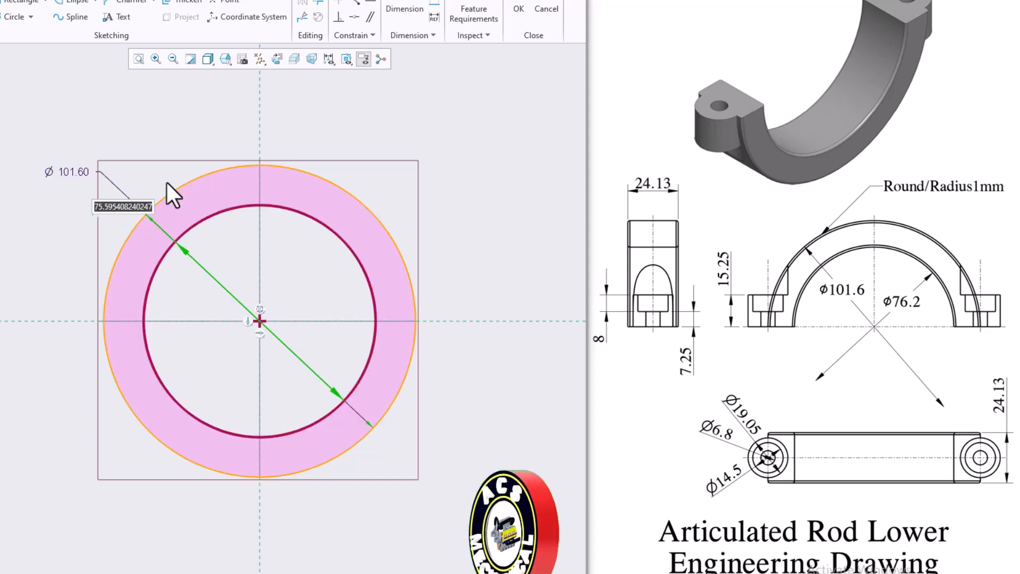
pyautogui.write('76.2')
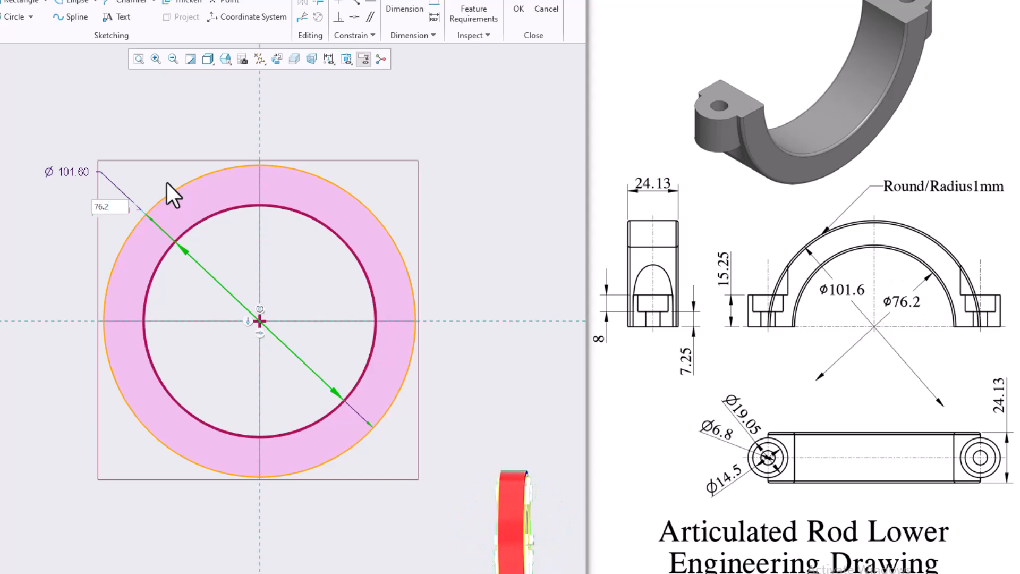
pyautogui.press('Return')
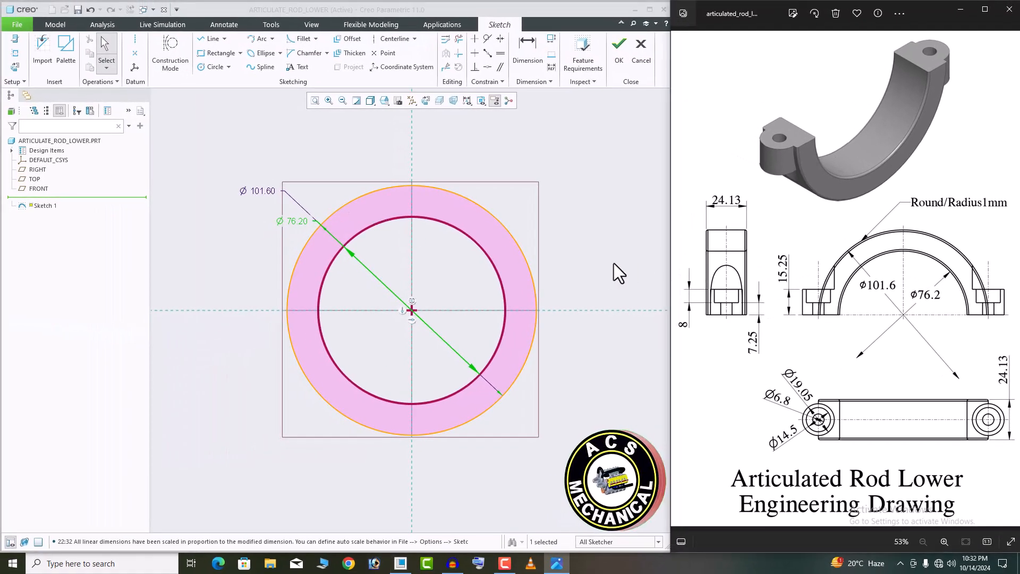
pyautogui.click(600, 261)
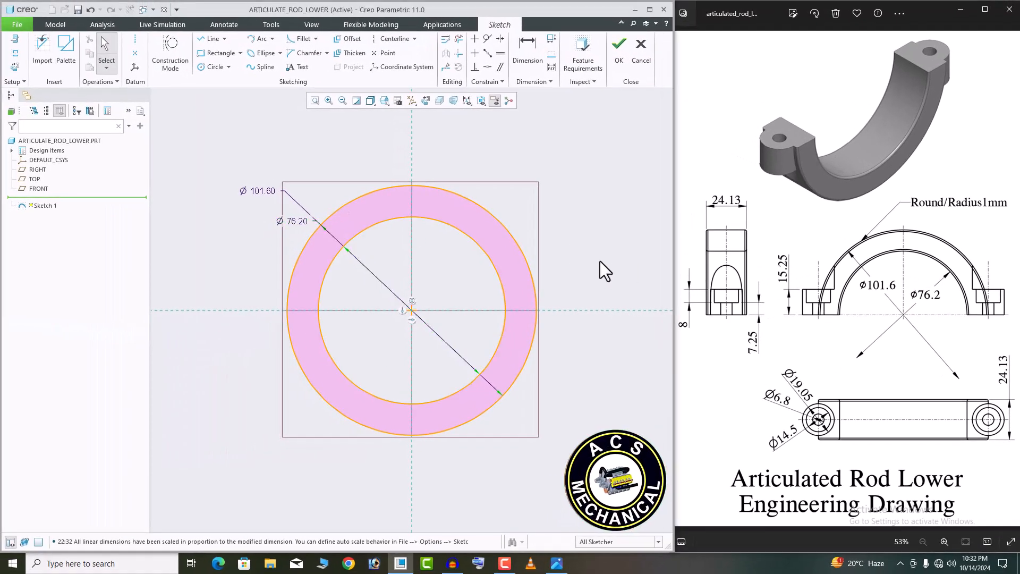
# Step: Draw a horizontal line through the centre, spanning the outer circle from side to side
pyautogui.click(208, 40)
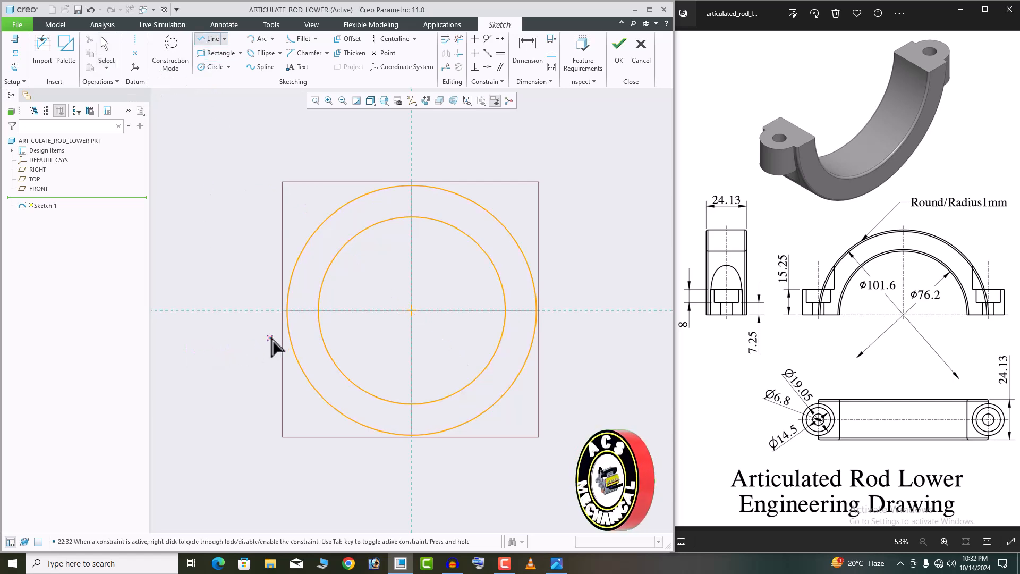
pyautogui.click(288, 310)
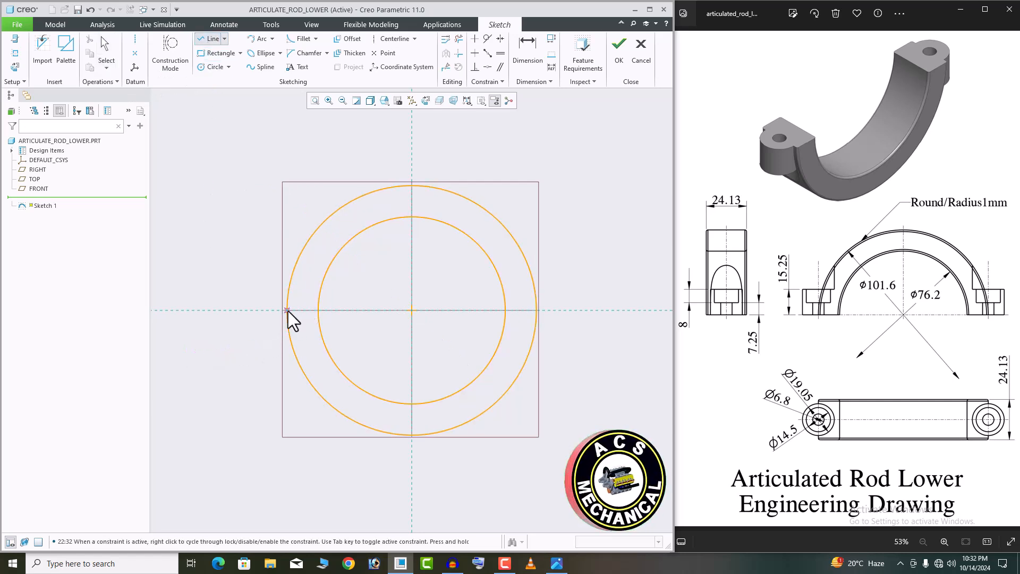
pyautogui.click(536, 310)
pyautogui.middleClick(566, 286)
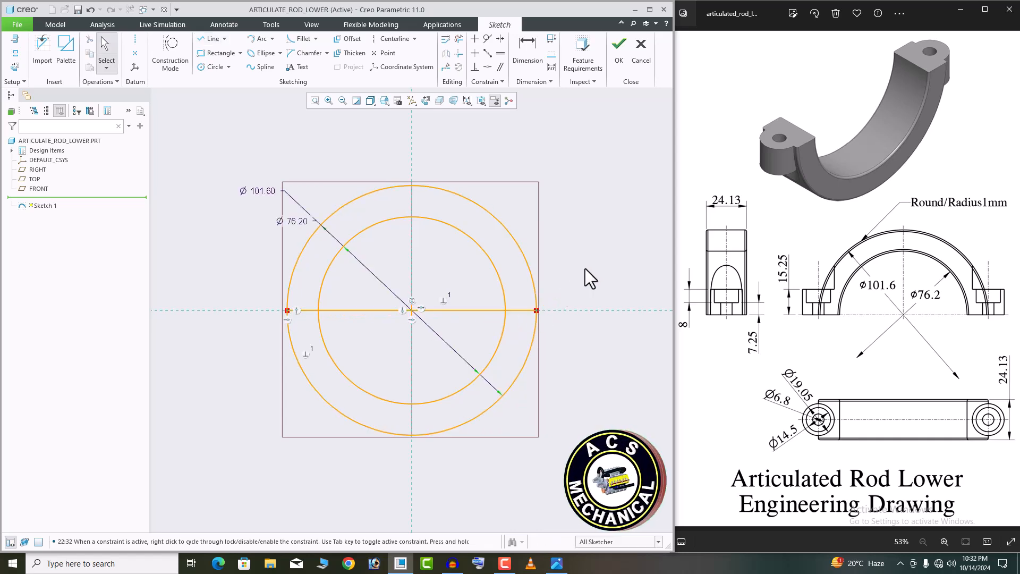
# Step: Trim away the lower halves of both circles and the line's inner portion, leaving a closed half ring, and finish the sketch
pyautogui.click(459, 39)
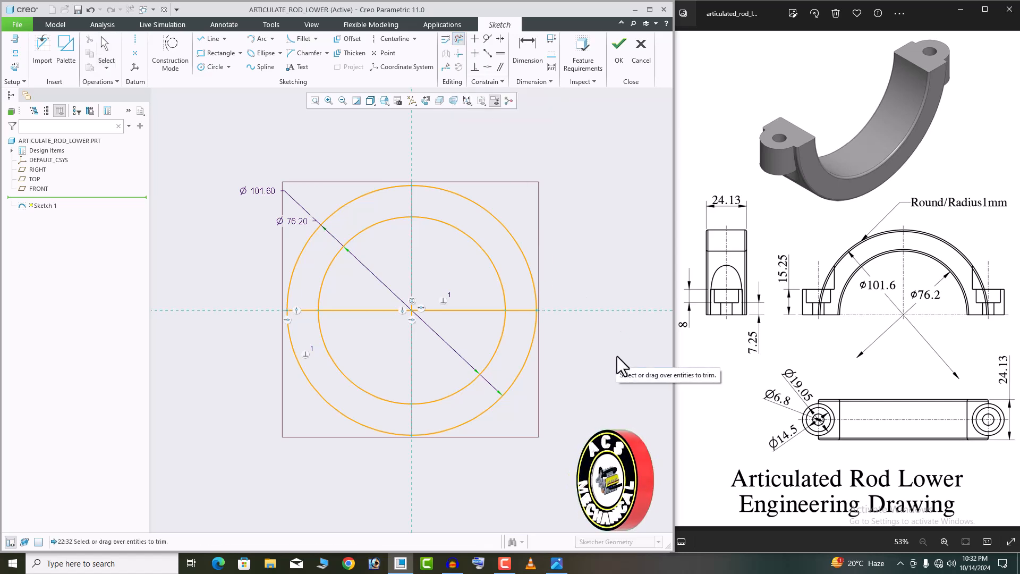
pyautogui.moveTo(616, 355)
pyautogui.mouseDown()
pyautogui.moveTo(445, 365)
pyautogui.moveTo(319, 415)
pyautogui.mouseUp()
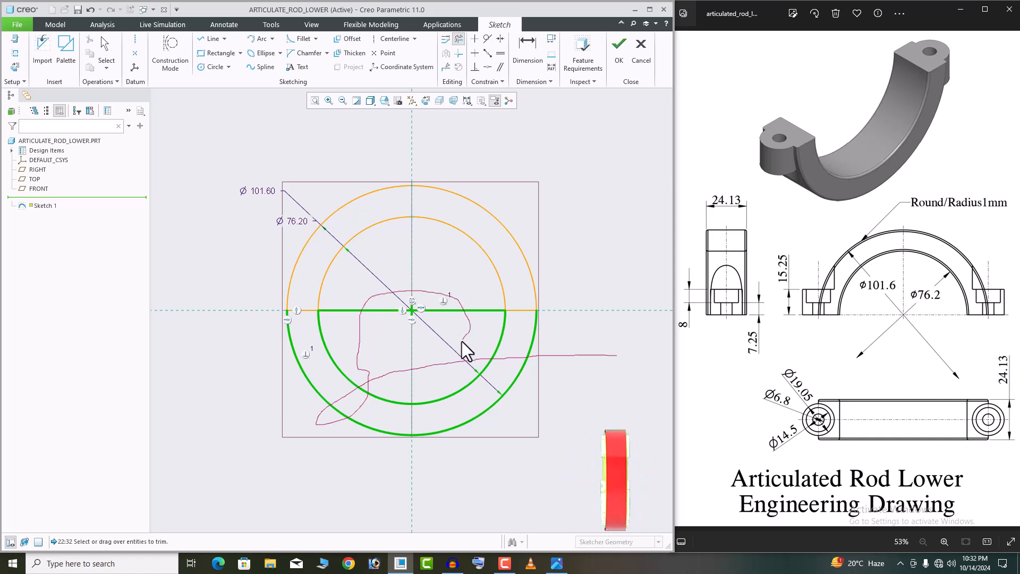
pyautogui.moveTo(467, 351); pyautogui.dragTo(605, 365)
pyautogui.middleClick(604, 366)
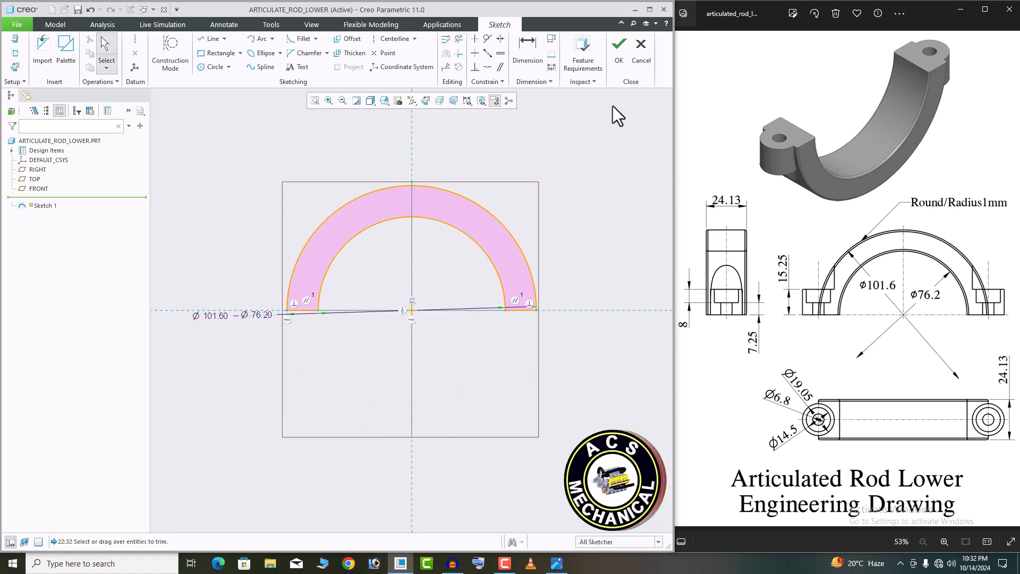
pyautogui.click(615, 60)
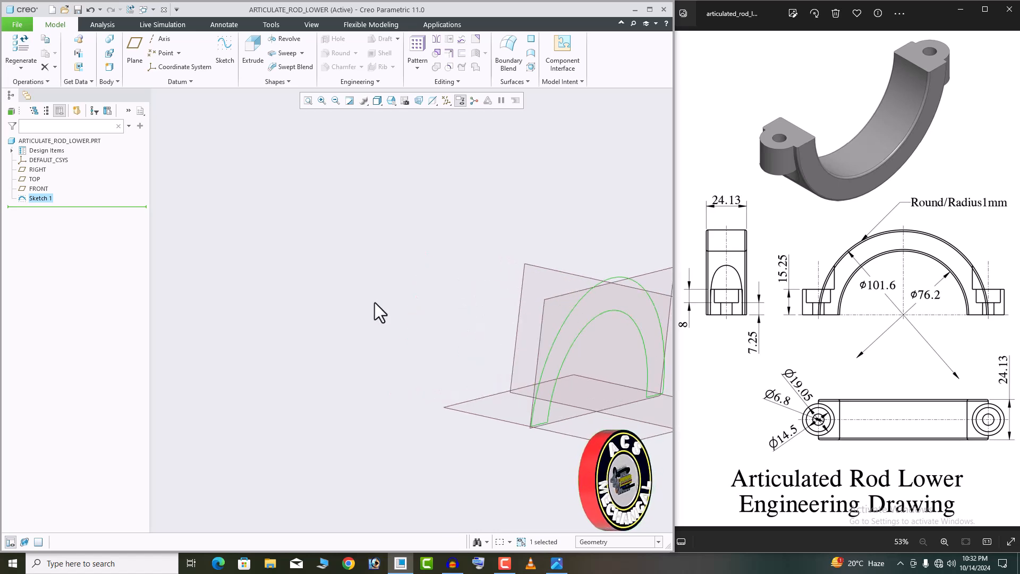
# Step: Extrude the half-ring sketch as a solid, symmetric about its sketch plane, with a total depth of 24.13 mm
pyautogui.scroll(4, 375, 302)
pyautogui.scroll(-2, 507, 327)
pyautogui.moveTo(478, 322); pyautogui.dragTo(488, 355, button='middle')
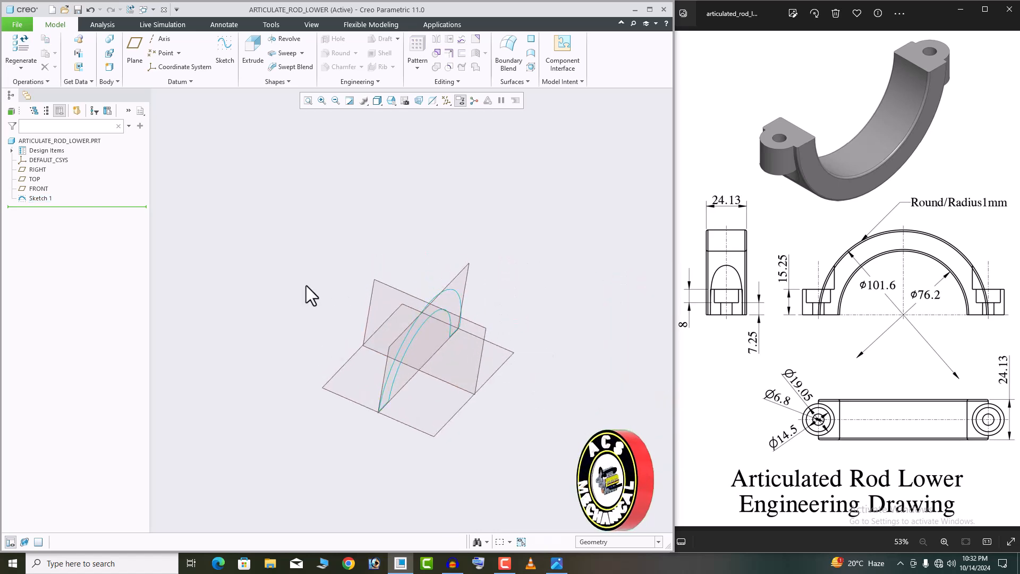
pyautogui.click(249, 56)
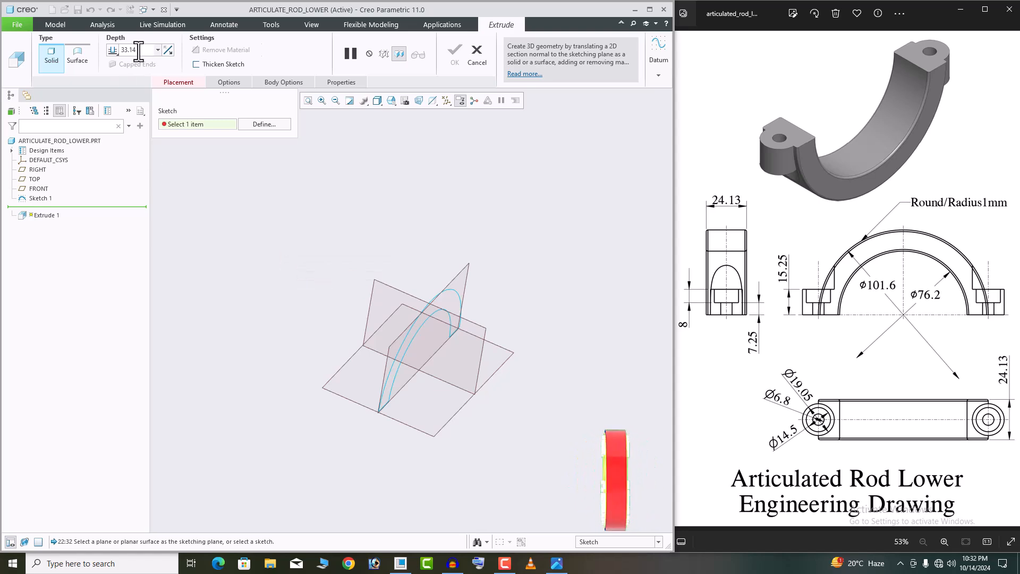
pyautogui.click(424, 317)
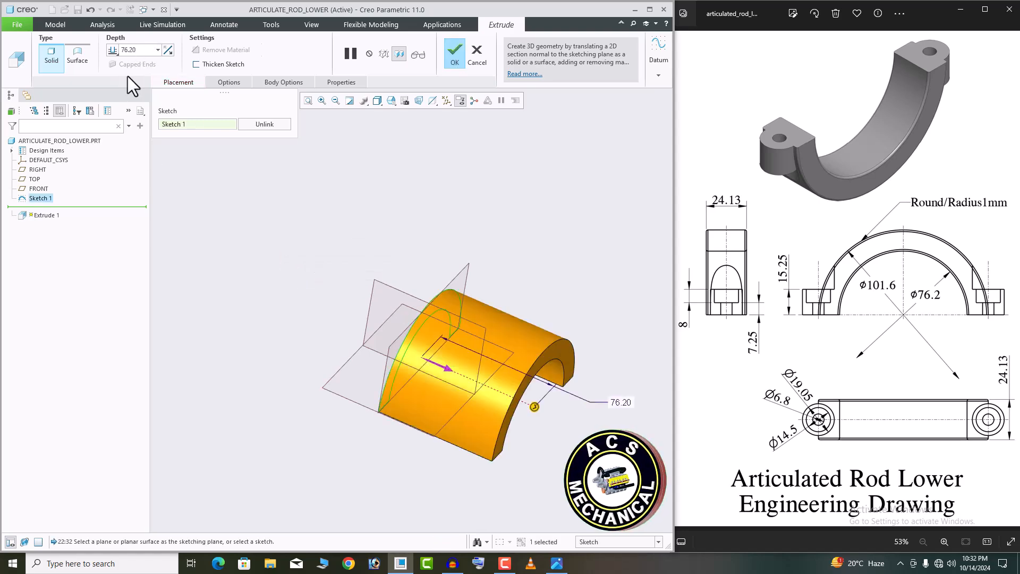
pyautogui.doubleClick(141, 52)
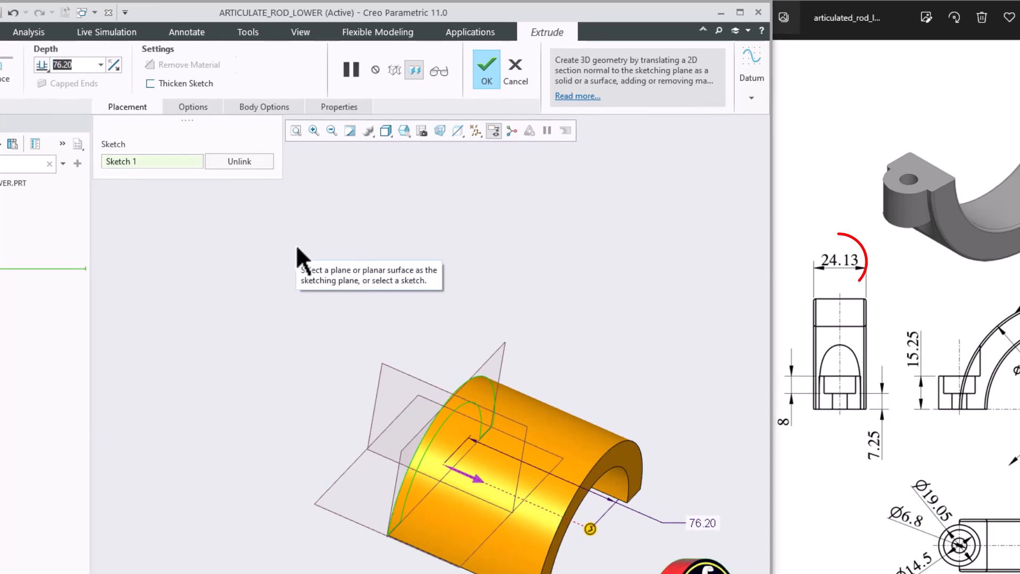
pyautogui.write('24.13')
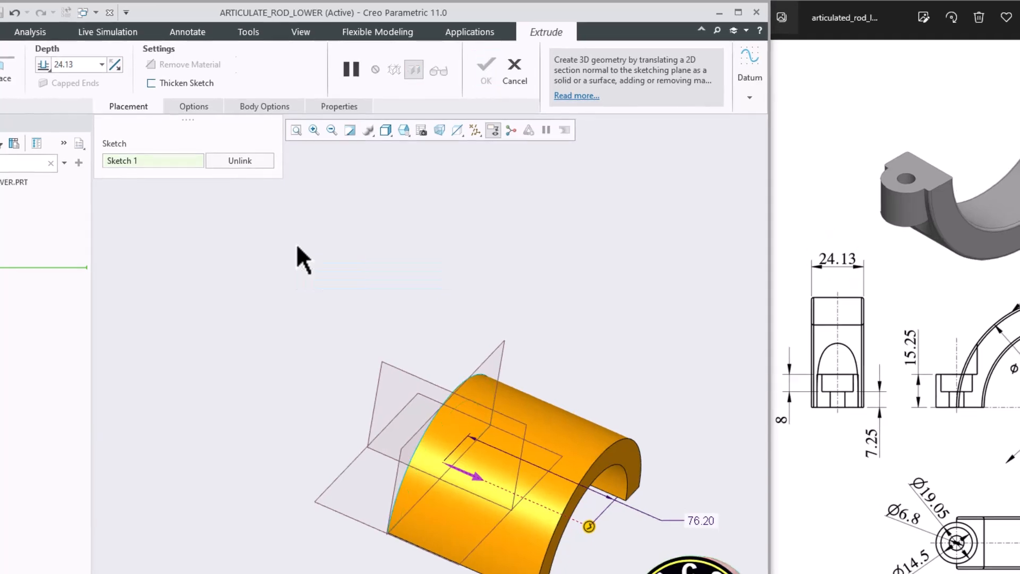
pyautogui.press('Return')
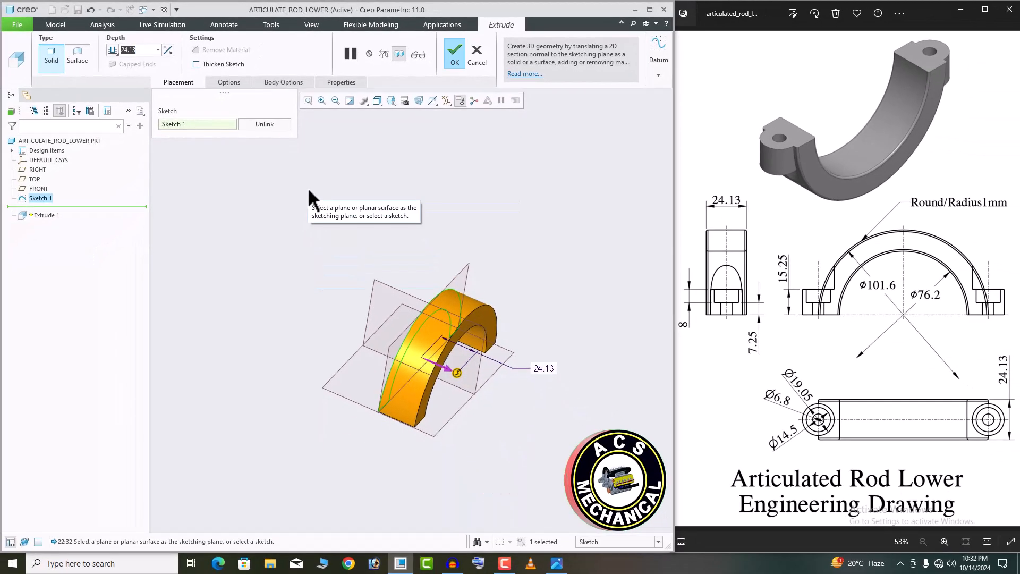
pyautogui.click(116, 55)
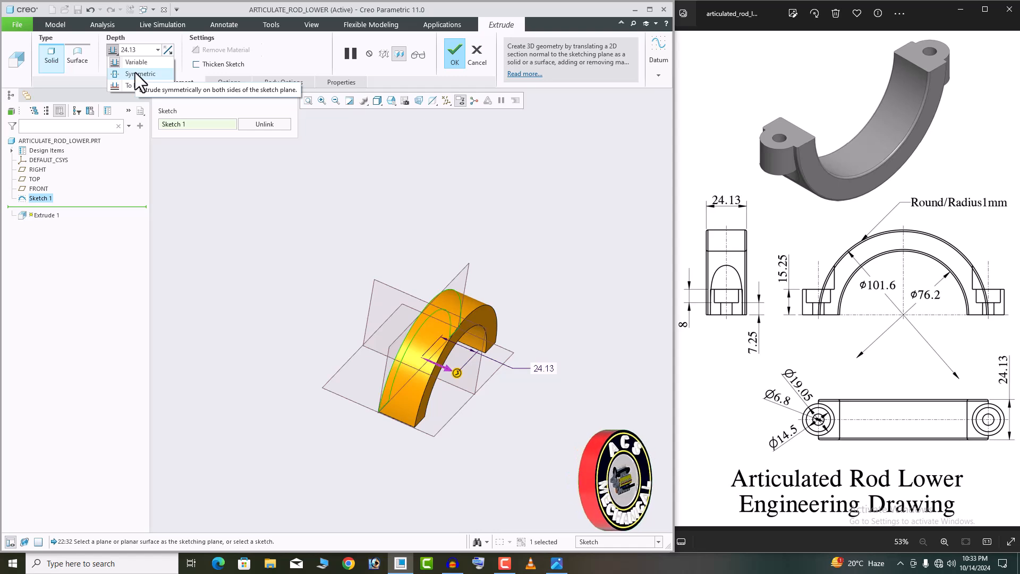
pyautogui.click(135, 72)
pyautogui.moveTo(521, 323); pyautogui.dragTo(467, 266, button='middle')
pyautogui.click(454, 53)
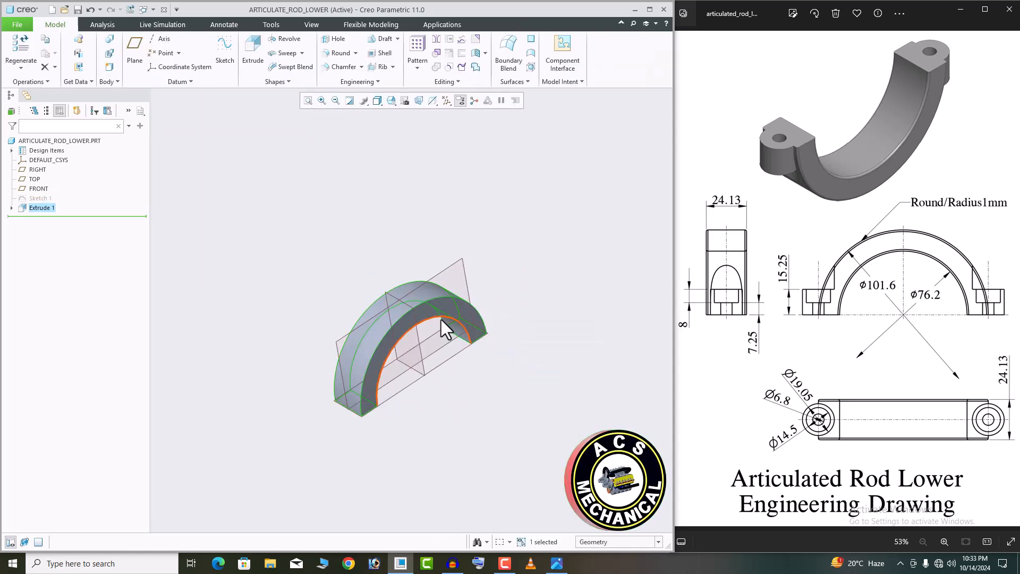
# Step: Start a sketch on one of the half ring's flat end faces, viewed square to the sketch plane
pyautogui.moveTo(441, 320)
pyautogui.mouseDown(button='middle')
pyautogui.moveTo(377, 287)
pyautogui.moveTo(442, 462)
pyautogui.moveTo(508, 403)
pyautogui.moveTo(462, 341)
pyautogui.mouseUp(button='middle')
pyautogui.hotkey('ctrl', 'd')
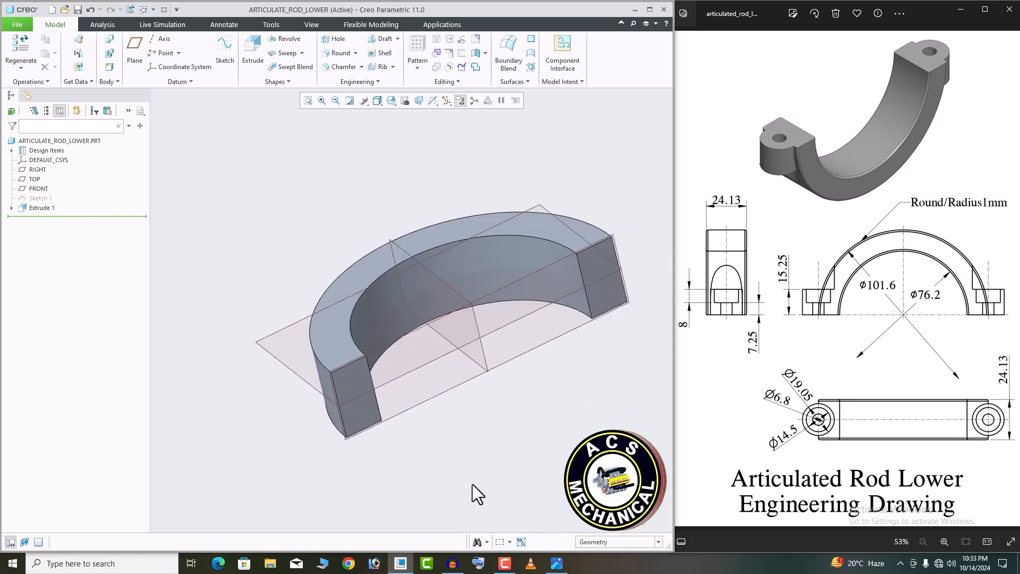
pyautogui.click(367, 417)
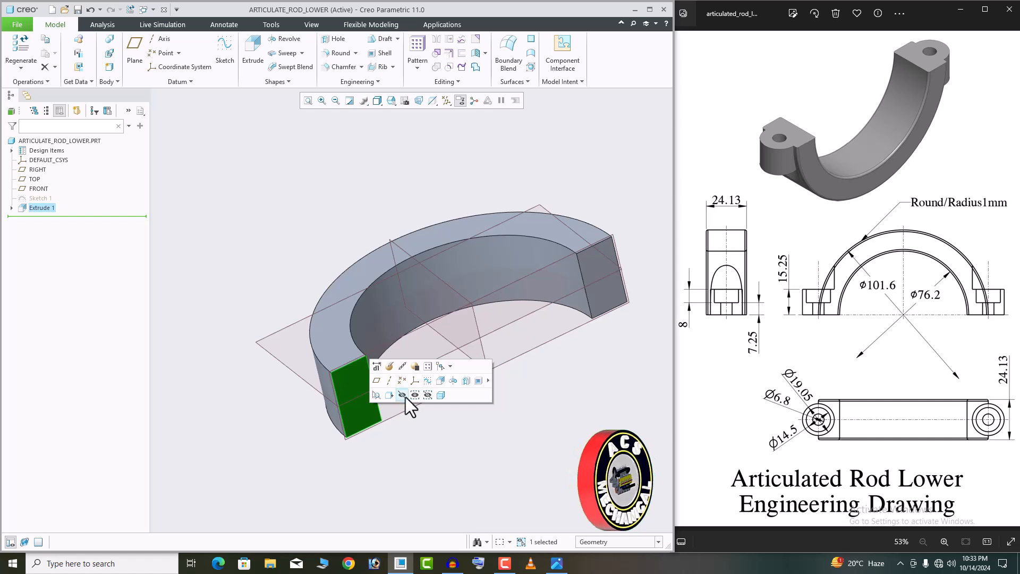
pyautogui.click(426, 381)
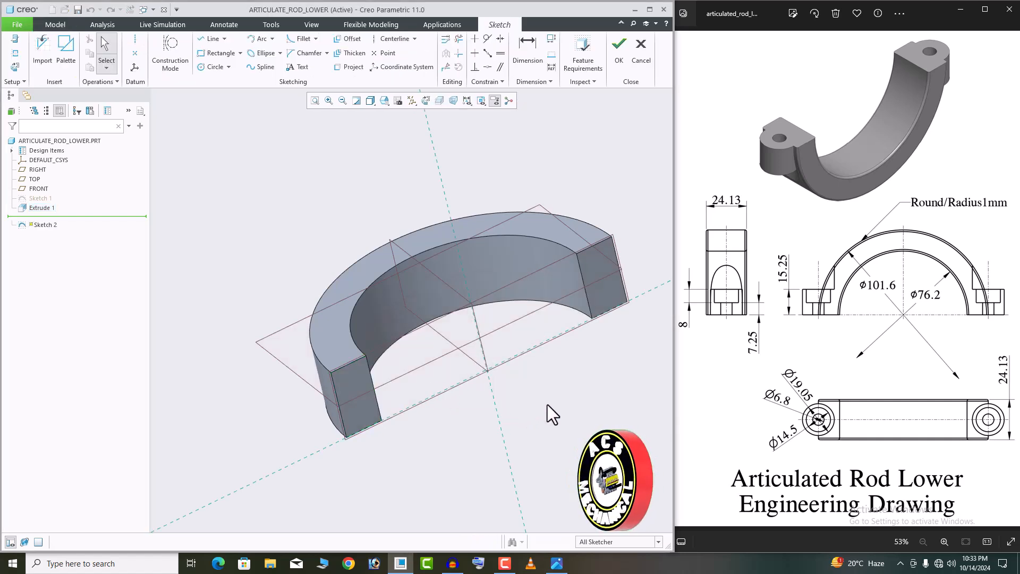
pyautogui.click(426, 100)
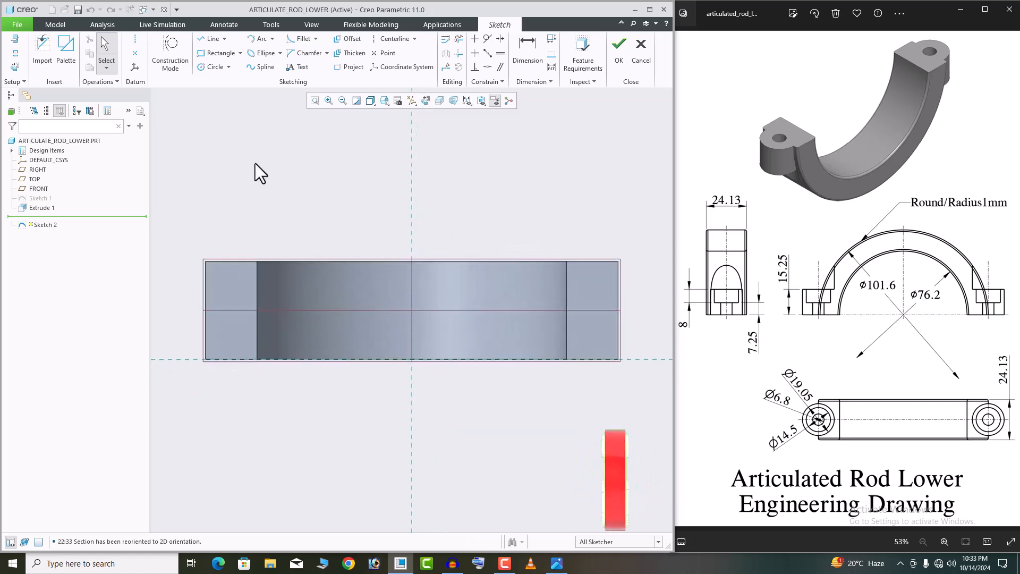
# Step: Add the RIGHT datum plane and the outer edges of both end faces as sketch references, and solve the references
pyautogui.click(15, 55)
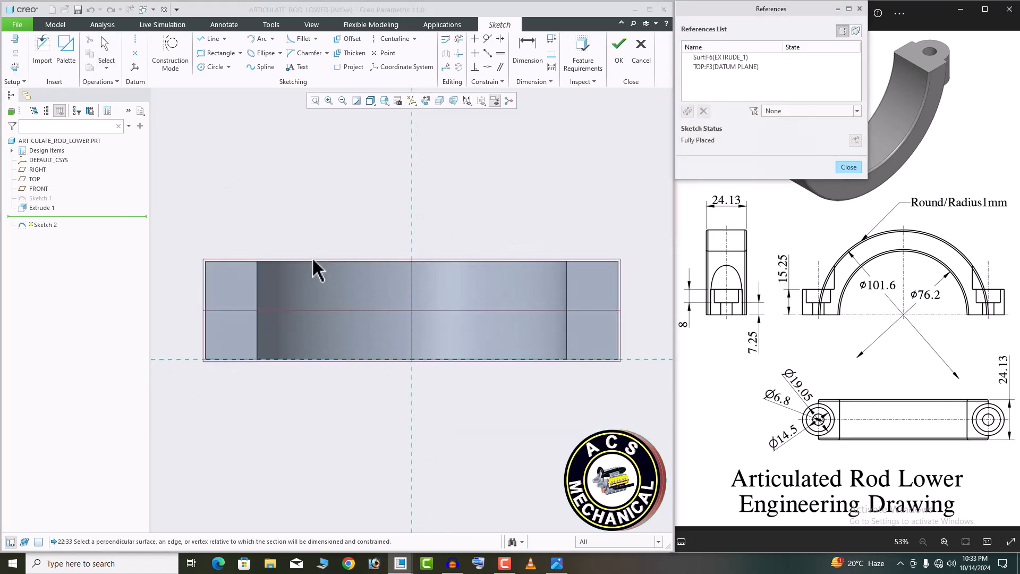
pyautogui.click(325, 310)
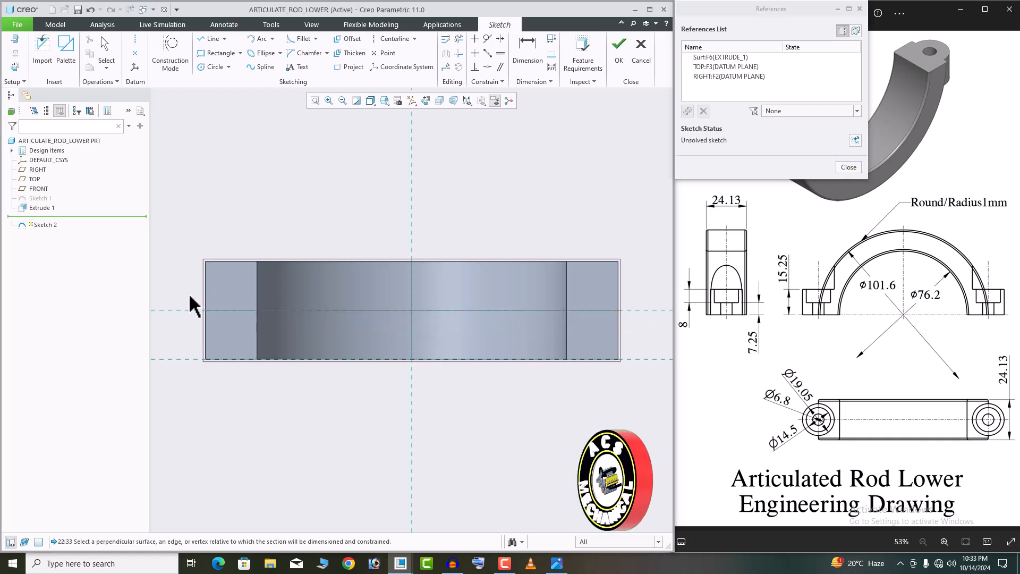
pyautogui.click(206, 295)
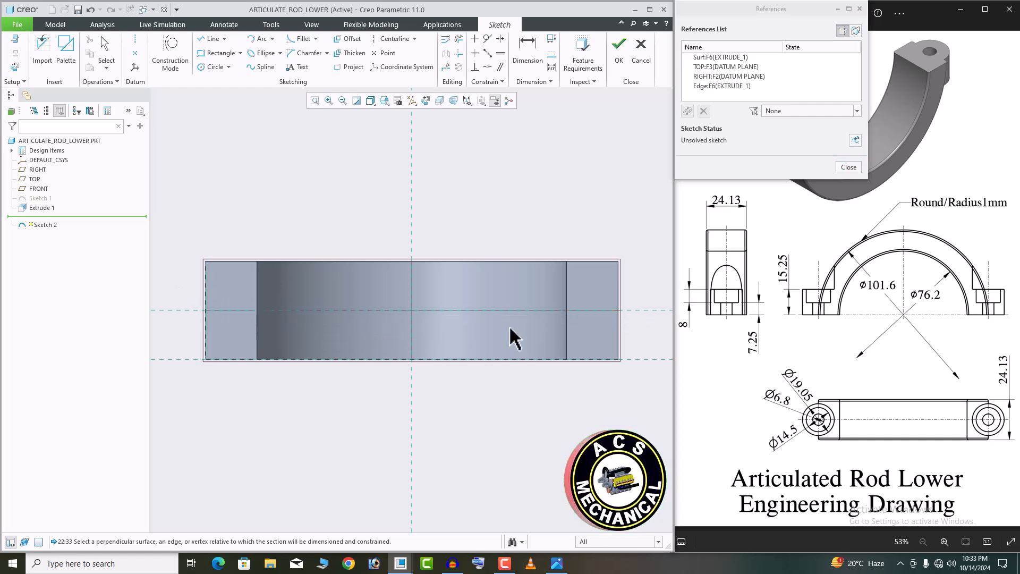
pyautogui.click(617, 294)
pyautogui.moveTo(736, 7); pyautogui.dragTo(471, 49)
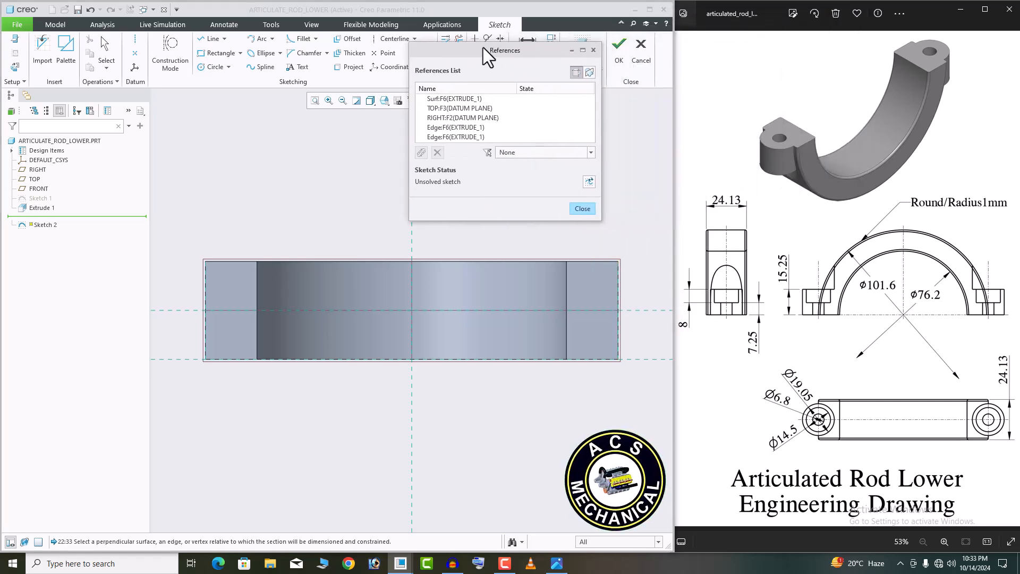
pyautogui.click(588, 182)
pyautogui.click(581, 208)
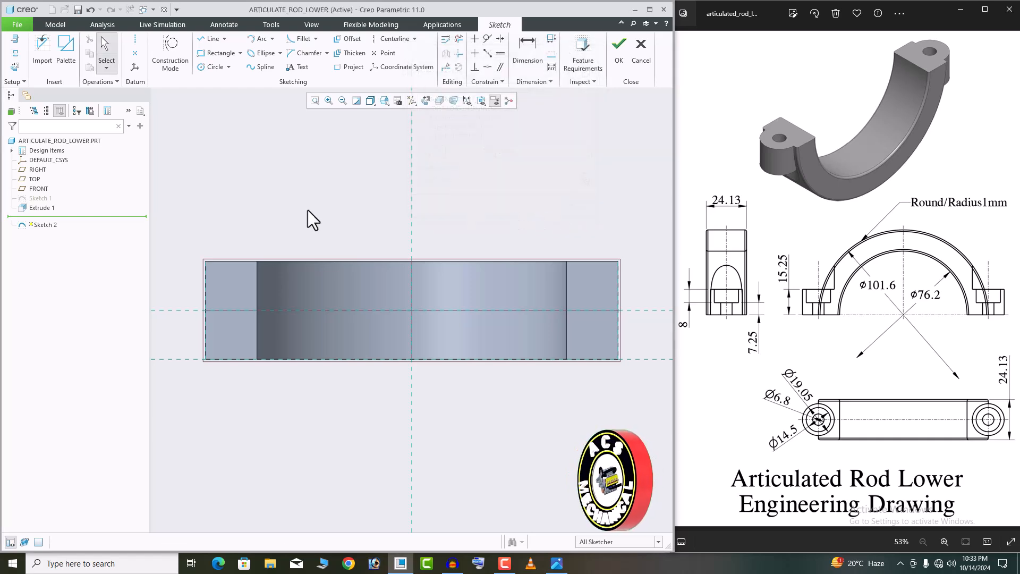
# Step: Draw two equal circles about 17.9 mm in diameter, centred where the RIGHT plane reference meets each outer end edge
pyautogui.click(206, 68)
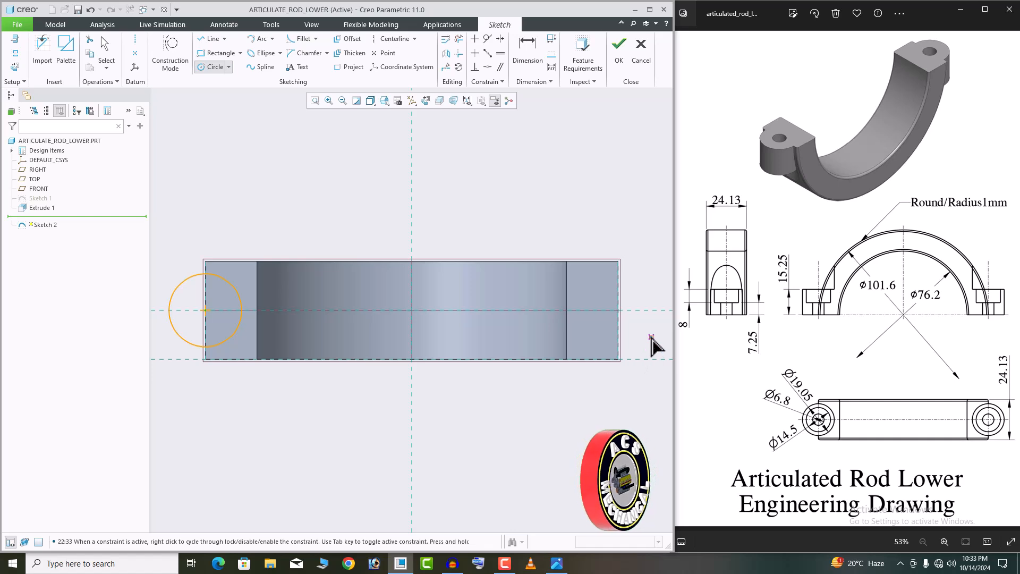
pyautogui.click(617, 310)
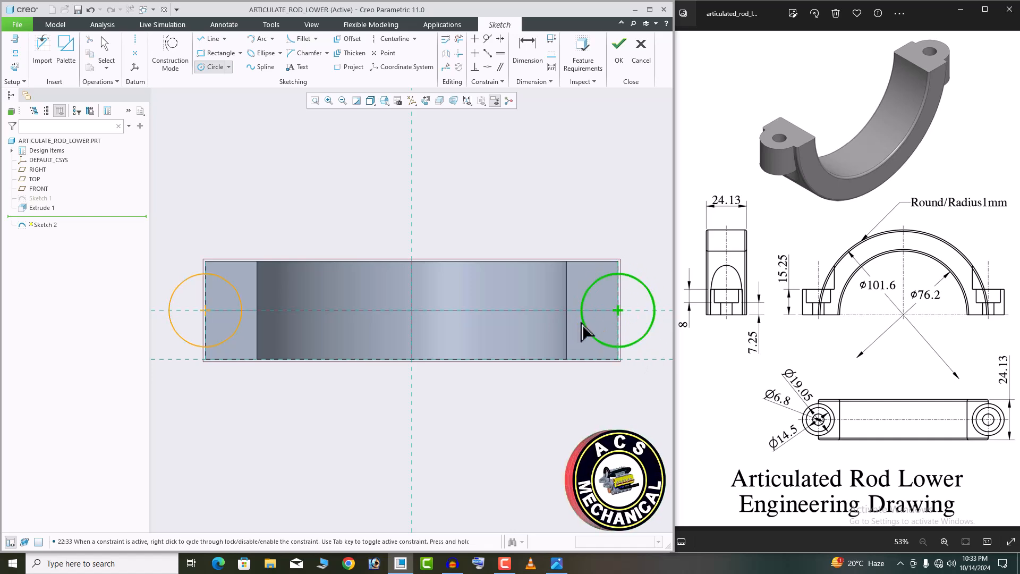
pyautogui.click(584, 332)
pyautogui.middleClick(525, 201)
# Step: Set the diameter of the equal circles to 19.05 mm and finish the sketch
pyautogui.scroll(1, 382, 262)
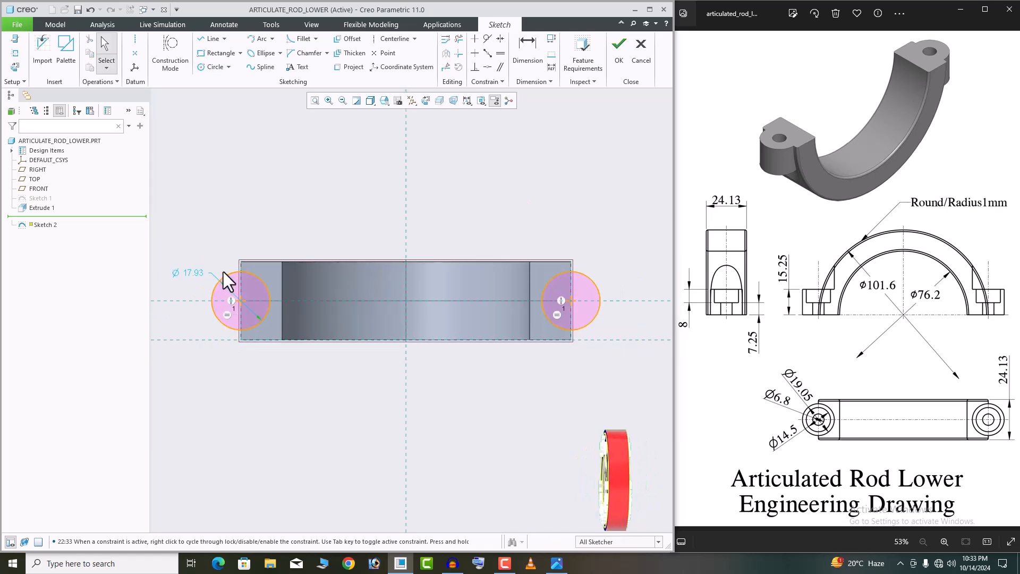
pyautogui.doubleClick(190, 272)
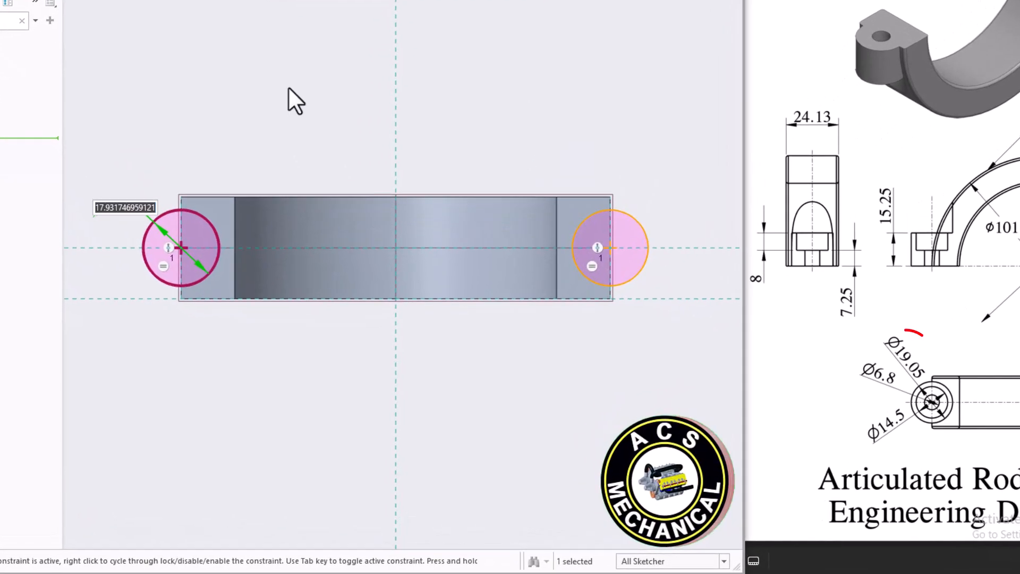
pyautogui.write('19')
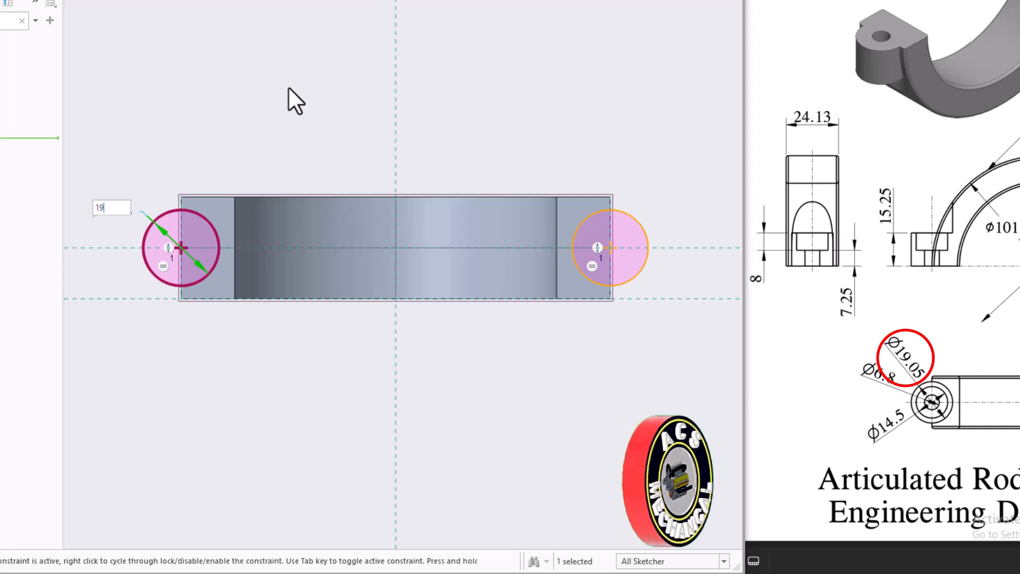
pyautogui.write('.05')
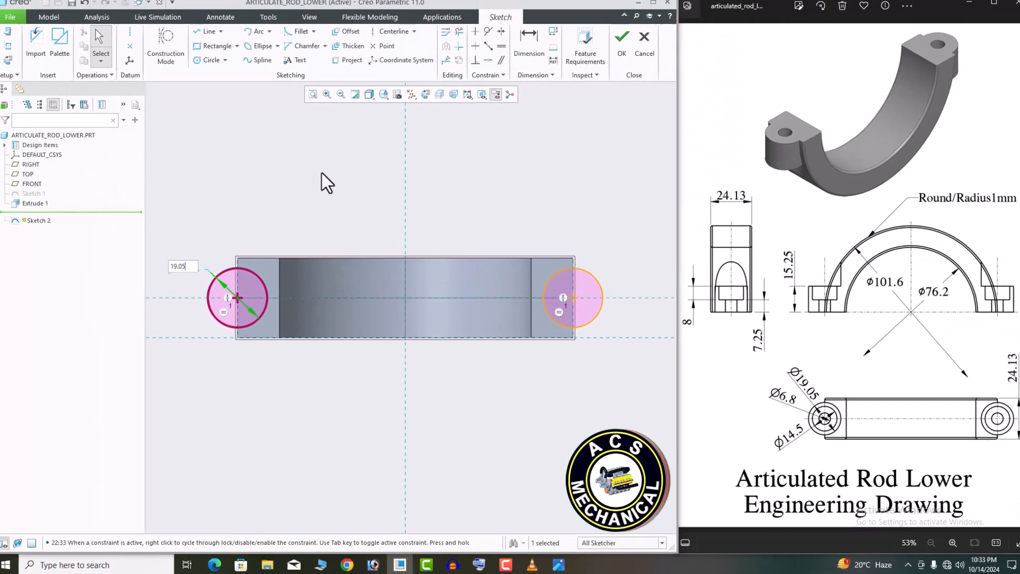
pyautogui.press('Return')
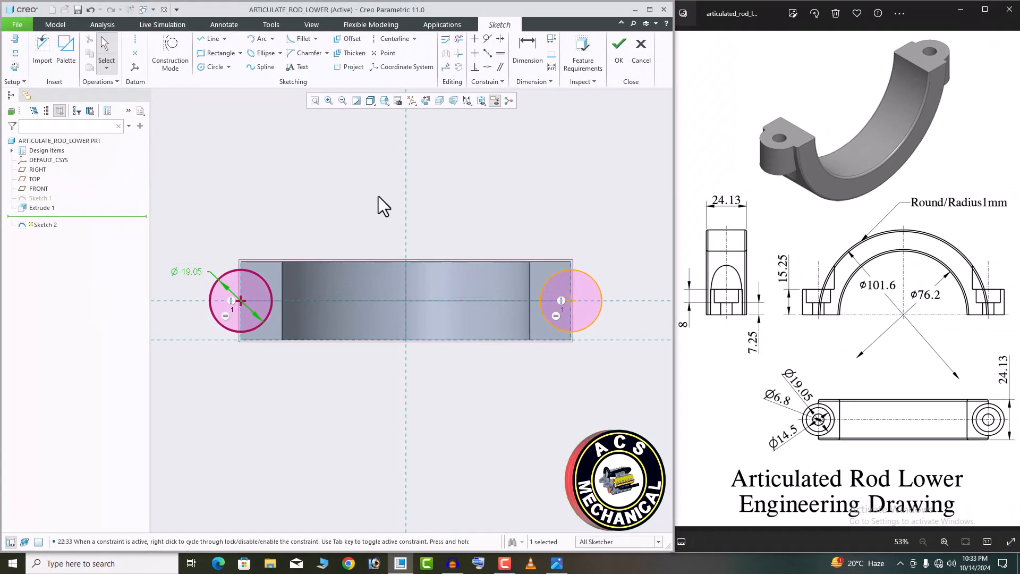
pyautogui.click(432, 201)
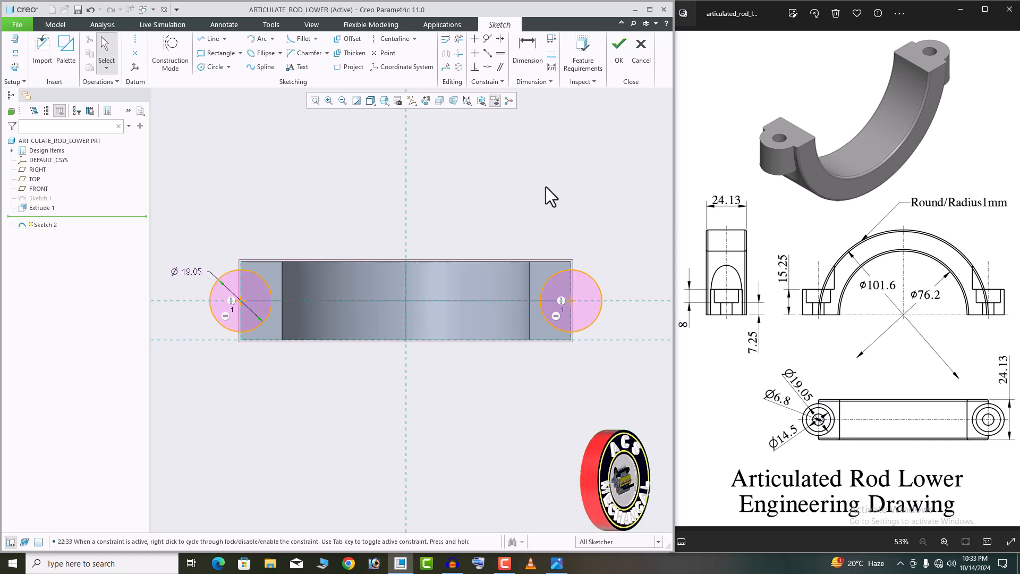
pyautogui.click(619, 59)
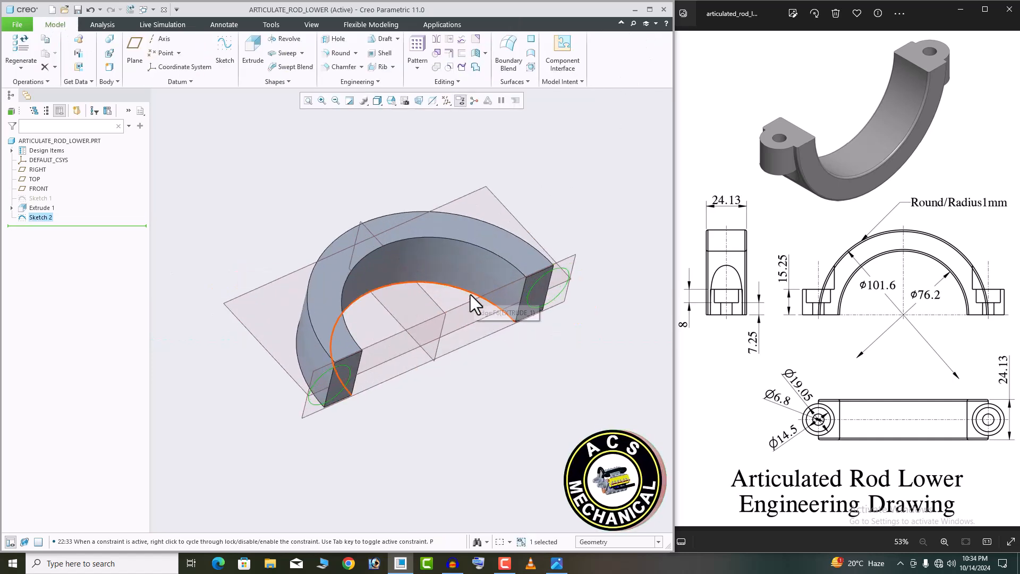
# Step: Extrude the two-circle sketch 15.25 mm as solid bosses, with the direction flipped towards the half-ring body
pyautogui.click(251, 58)
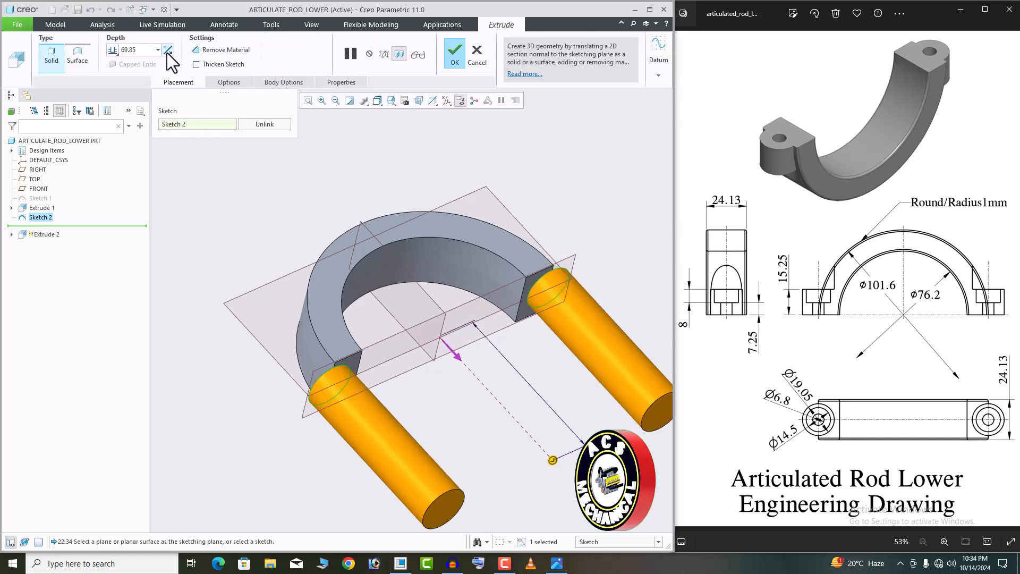
pyautogui.click(168, 50)
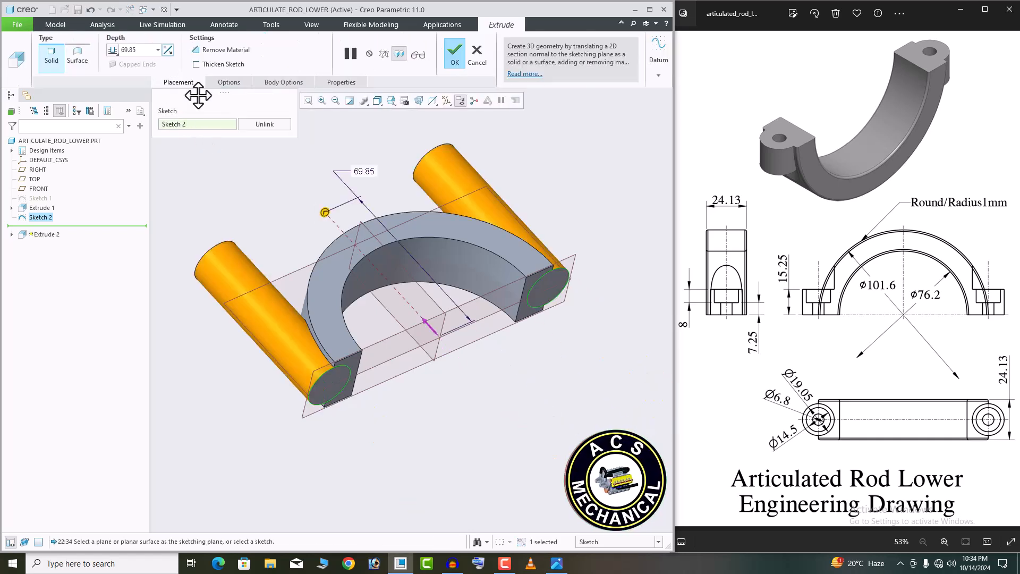
pyautogui.doubleClick(140, 52)
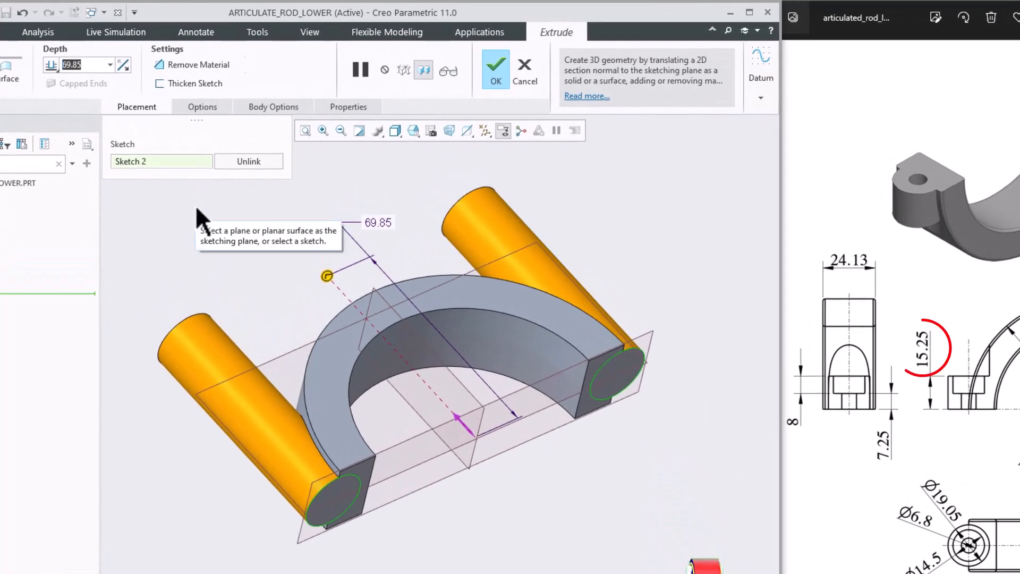
pyautogui.write('15.25')
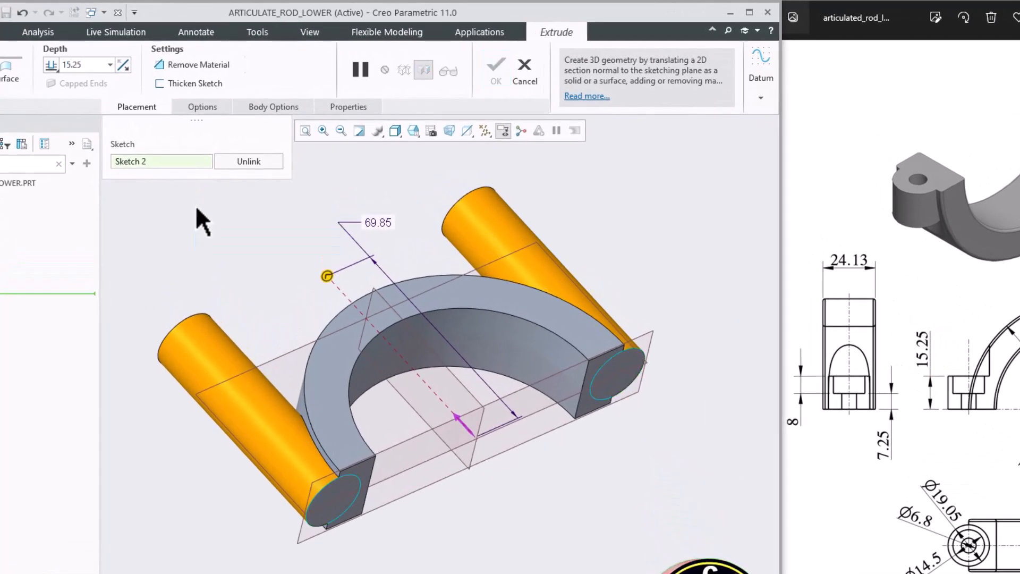
pyautogui.press('Return')
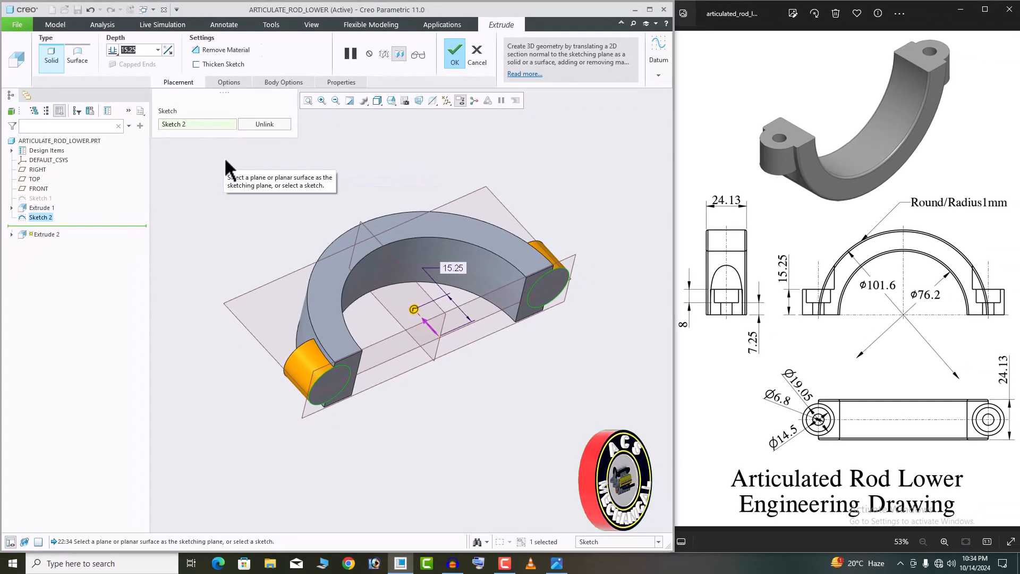
pyautogui.moveTo(457, 270); pyautogui.dragTo(419, 332, button='middle')
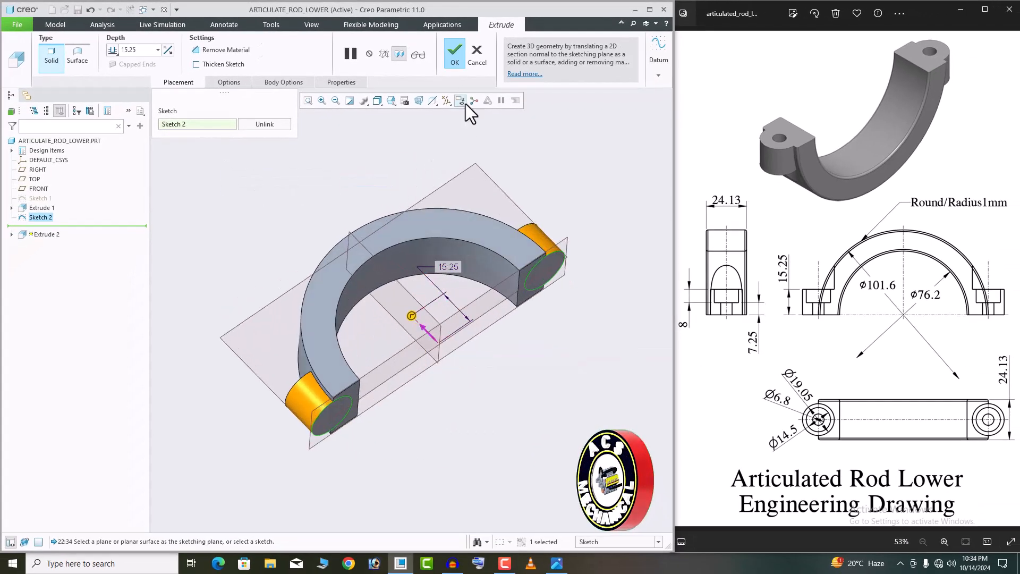
pyautogui.click(455, 59)
# Step: Start a sketch on the flat upper face of one boss, viewed square to the sketch plane
pyautogui.moveTo(444, 215); pyautogui.dragTo(495, 264, button='middle')
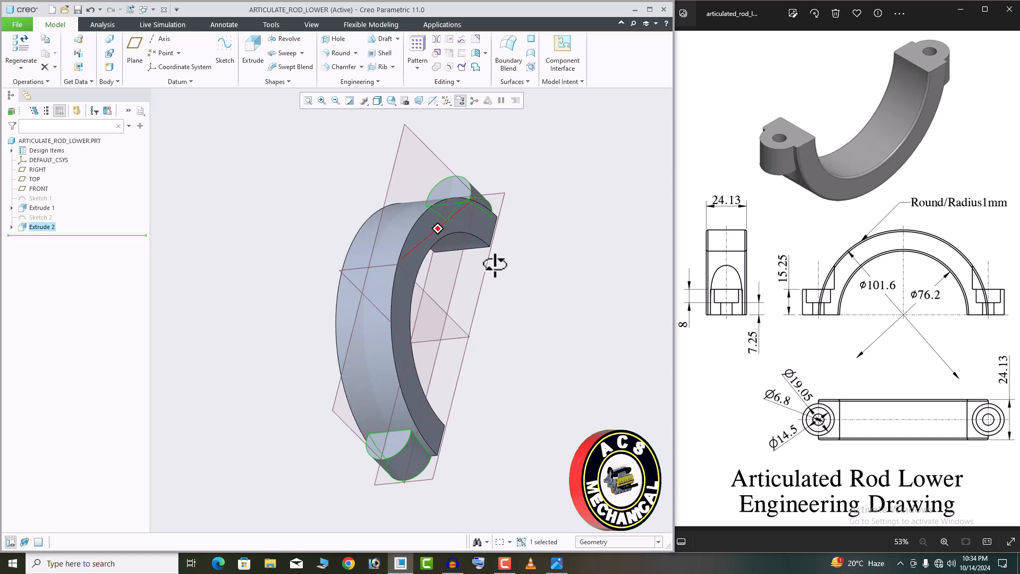
pyautogui.click(393, 443)
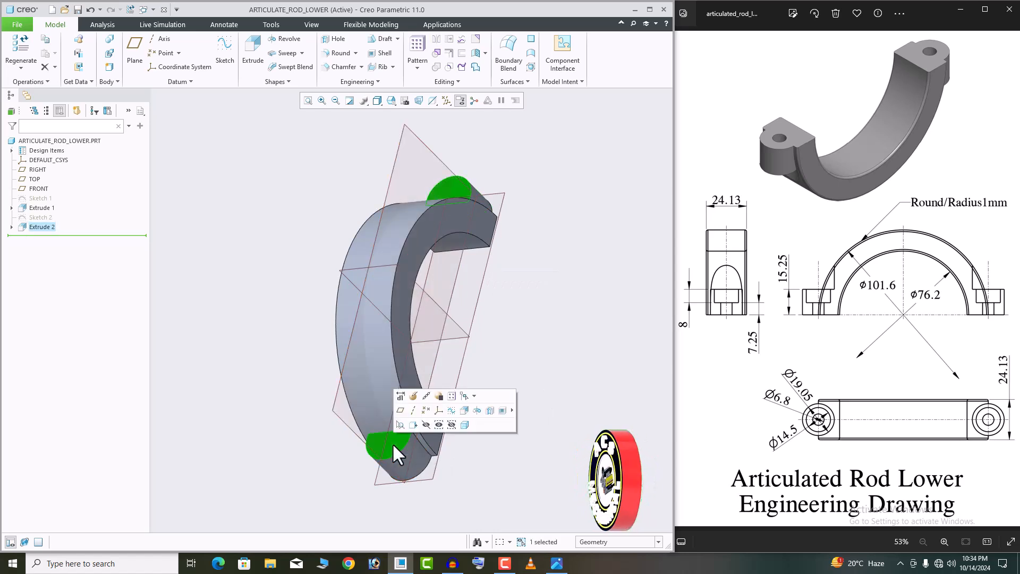
pyautogui.click(450, 411)
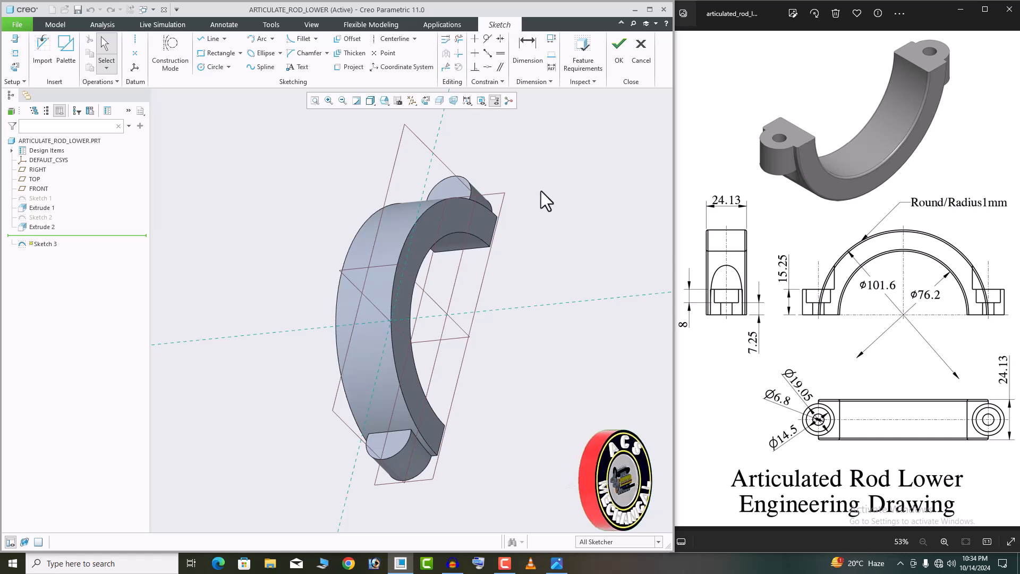
pyautogui.click(426, 102)
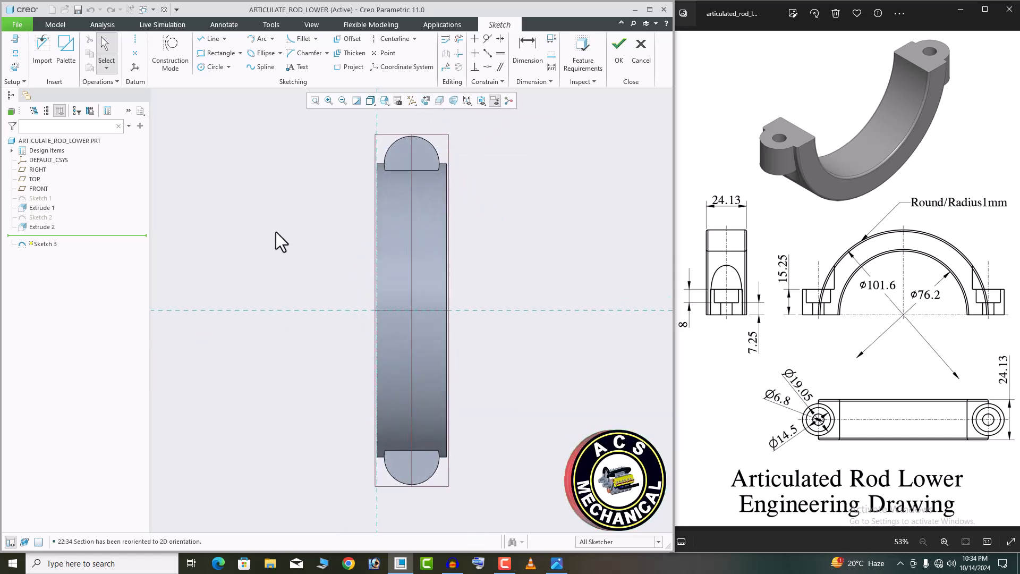
# Step: Add the cylindrical surfaces of both bosses as sketch references and solve the references
pyautogui.click(15, 53)
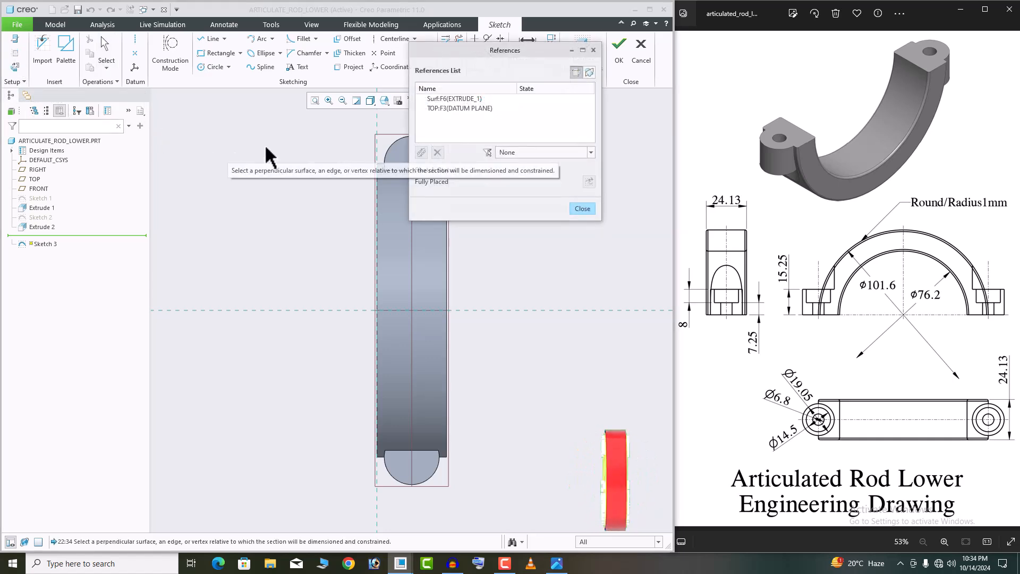
pyautogui.moveTo(493, 65); pyautogui.dragTo(535, 78)
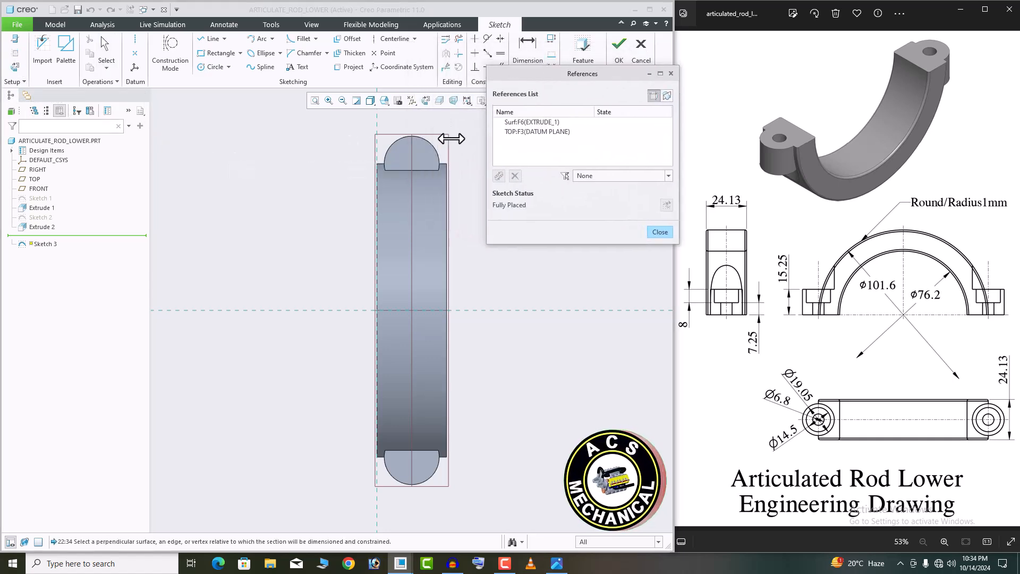
pyautogui.click(434, 144)
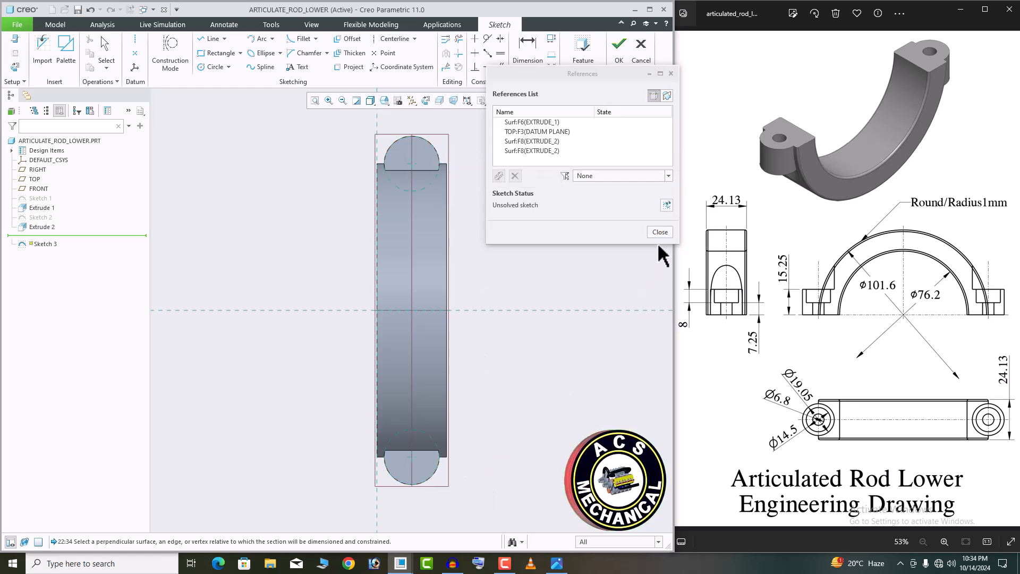
pyautogui.click(667, 205)
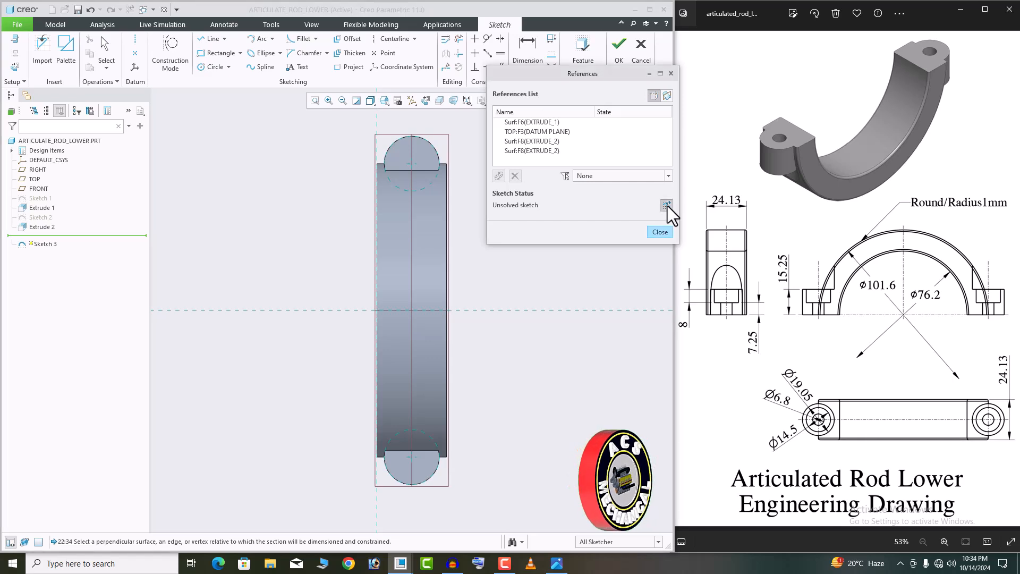
pyautogui.click(659, 232)
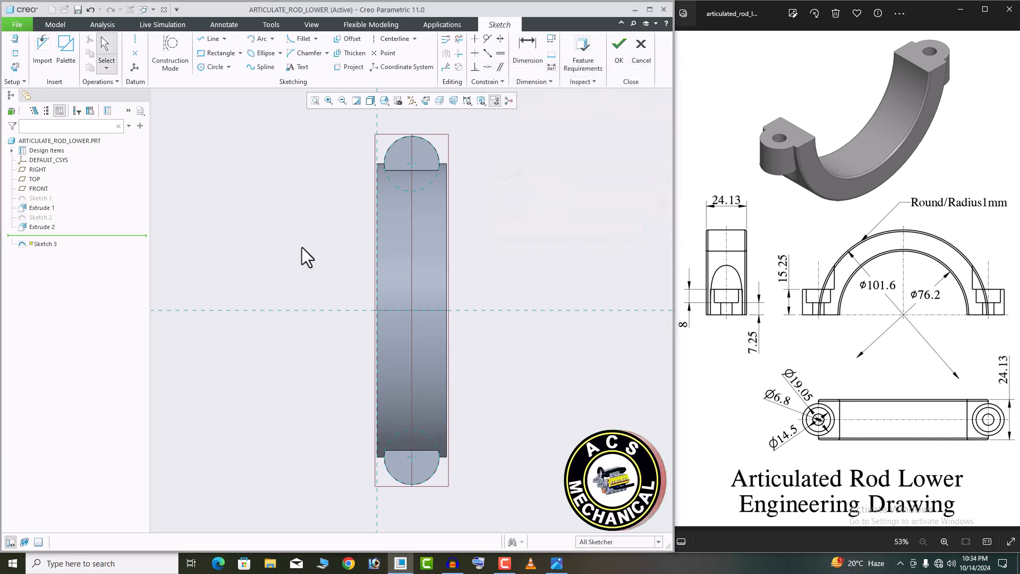
# Step: Draw two circles concentric with the bosses, matching their outer arcs
pyautogui.click(199, 70)
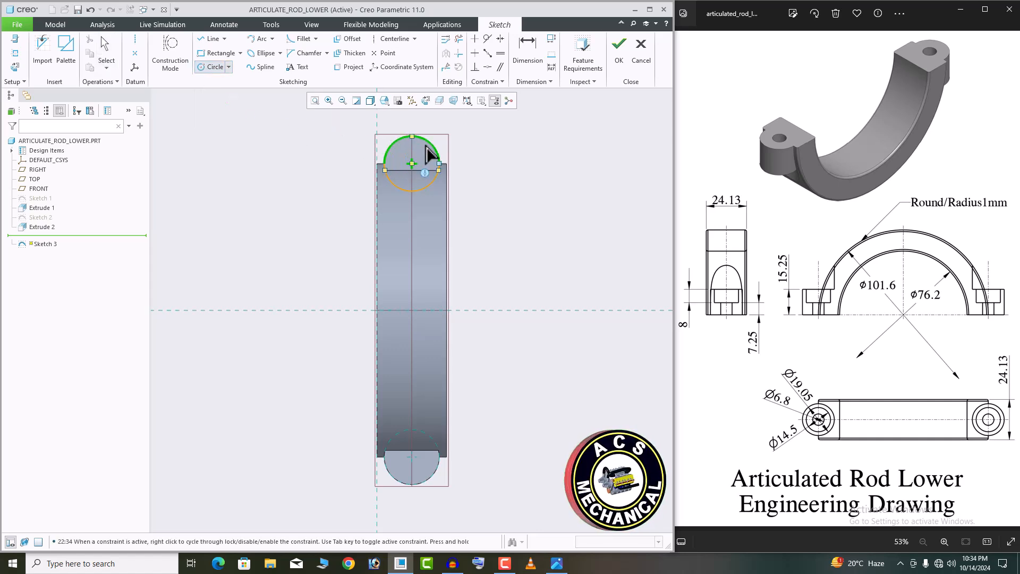
pyautogui.click(429, 476)
pyautogui.middleClick(523, 438)
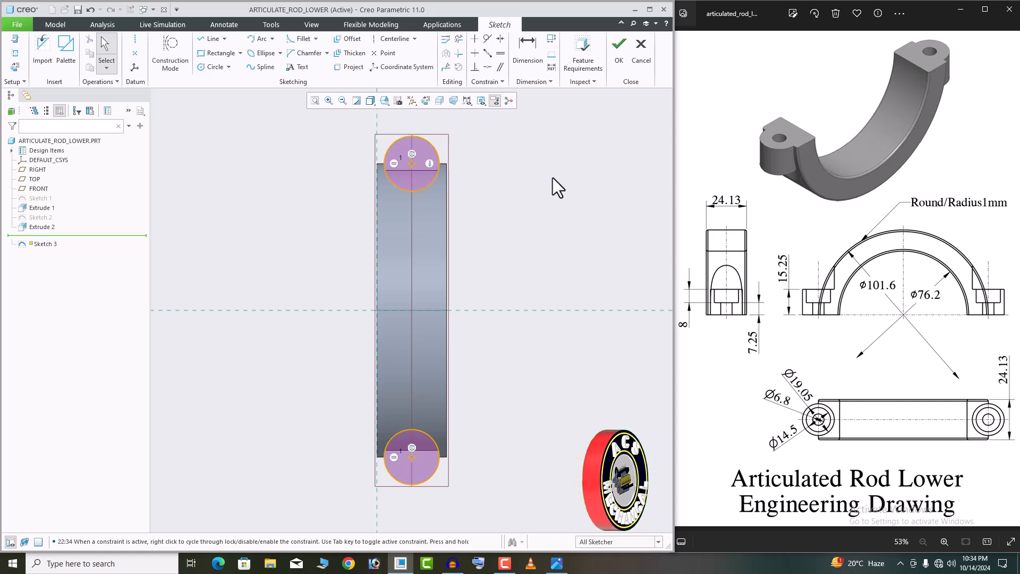
# Step: Finish the two-circle sketch and extrude it as a material-removing cut into the half-ring body above the bosses, keeping the default depth
pyautogui.click(619, 52)
pyautogui.moveTo(378, 276)
pyautogui.mouseDown(button='middle')
pyautogui.moveTo(433, 285)
pyautogui.moveTo(371, 193)
pyautogui.mouseUp(button='middle')
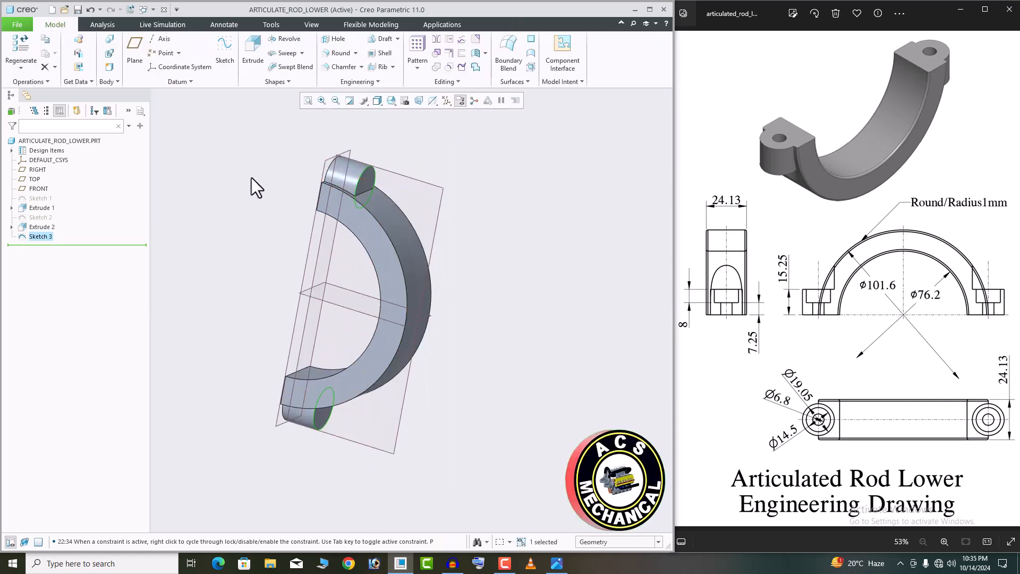
pyautogui.click(247, 57)
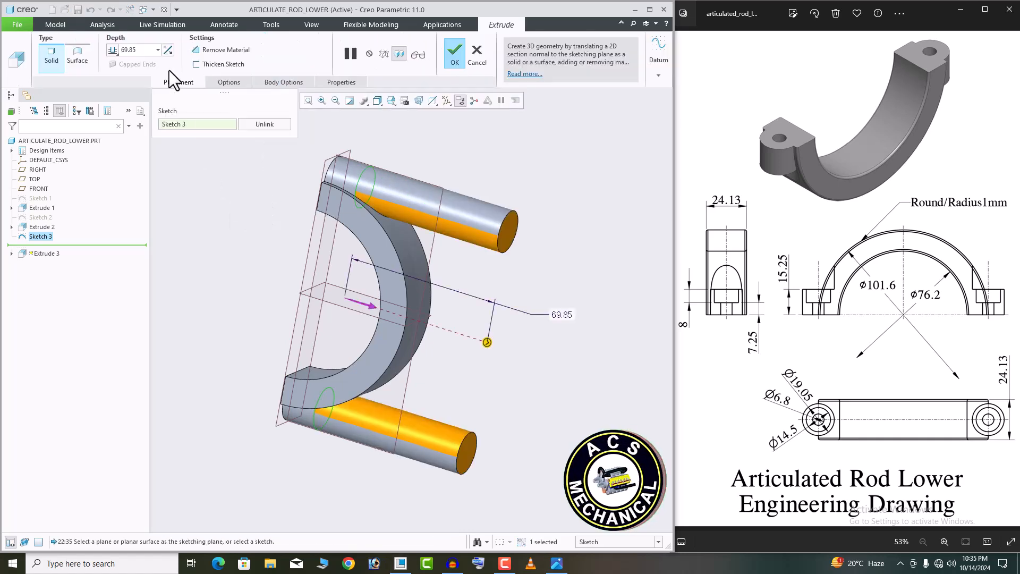
pyautogui.click(218, 53)
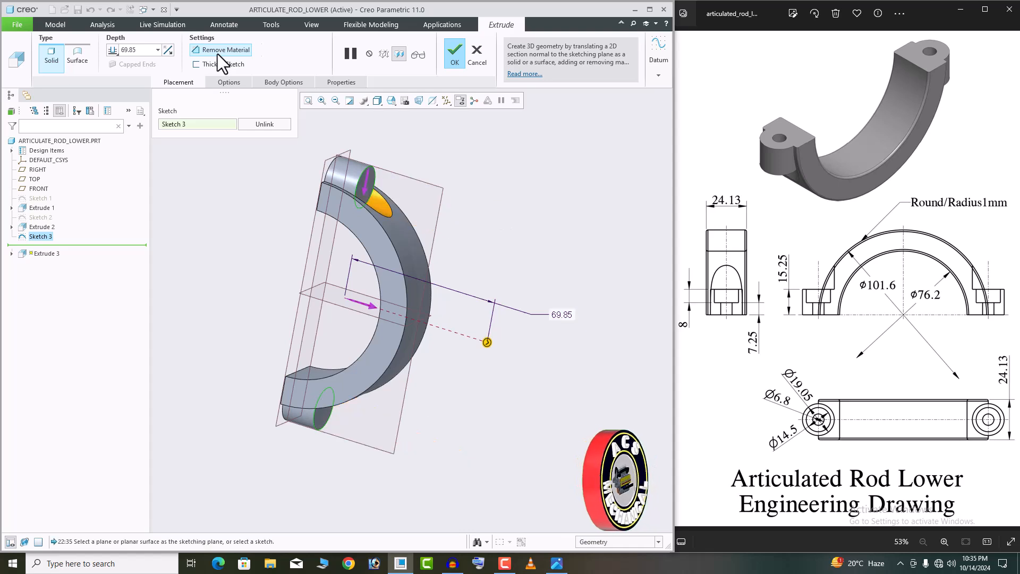
pyautogui.click(453, 62)
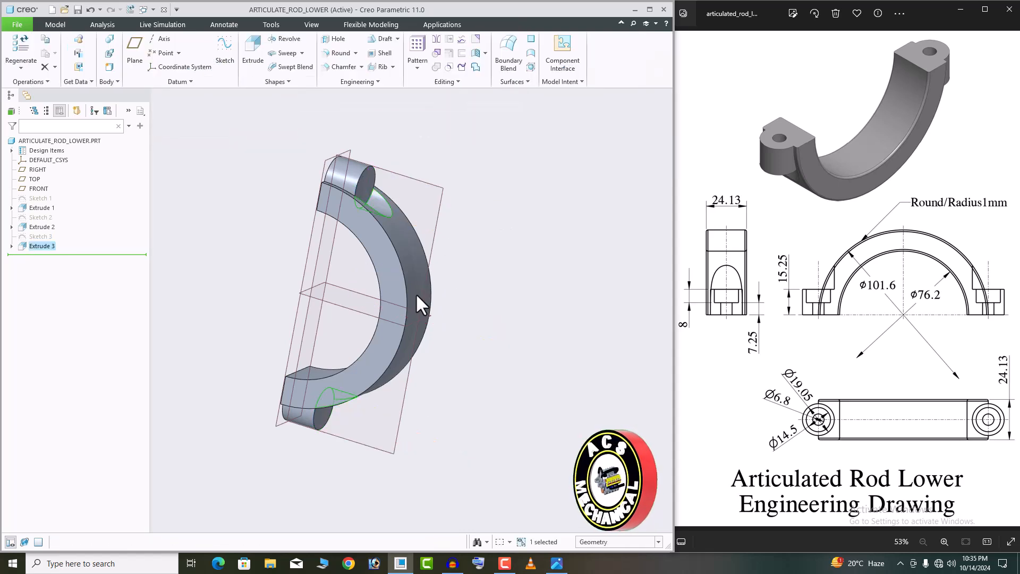
# Step: Start a sketch on the flat upper face of one boss and orient the view square to the sketch plane
pyautogui.moveTo(372, 228); pyautogui.dragTo(518, 332, button='middle')
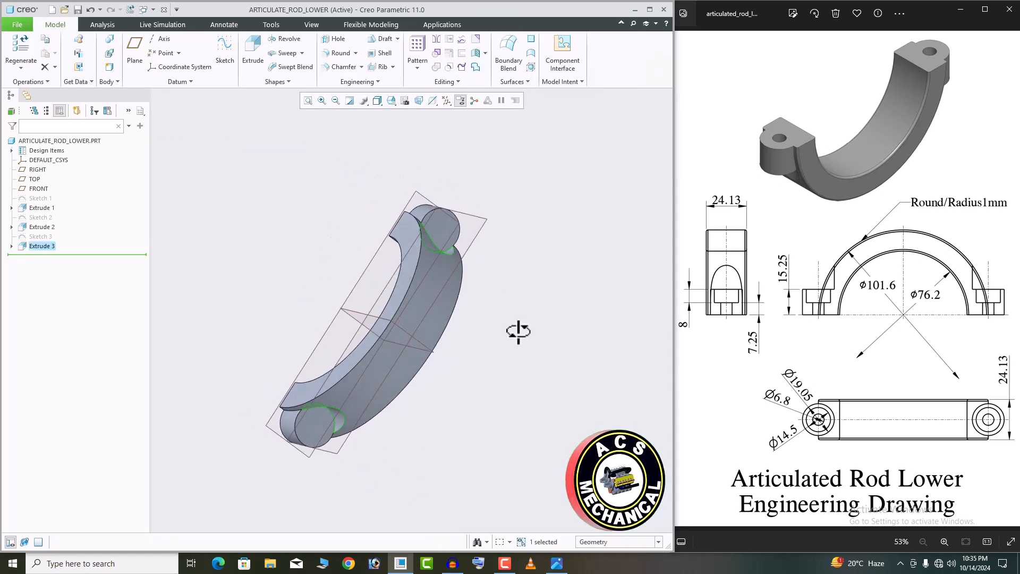
pyautogui.click(450, 227)
pyautogui.click(508, 196)
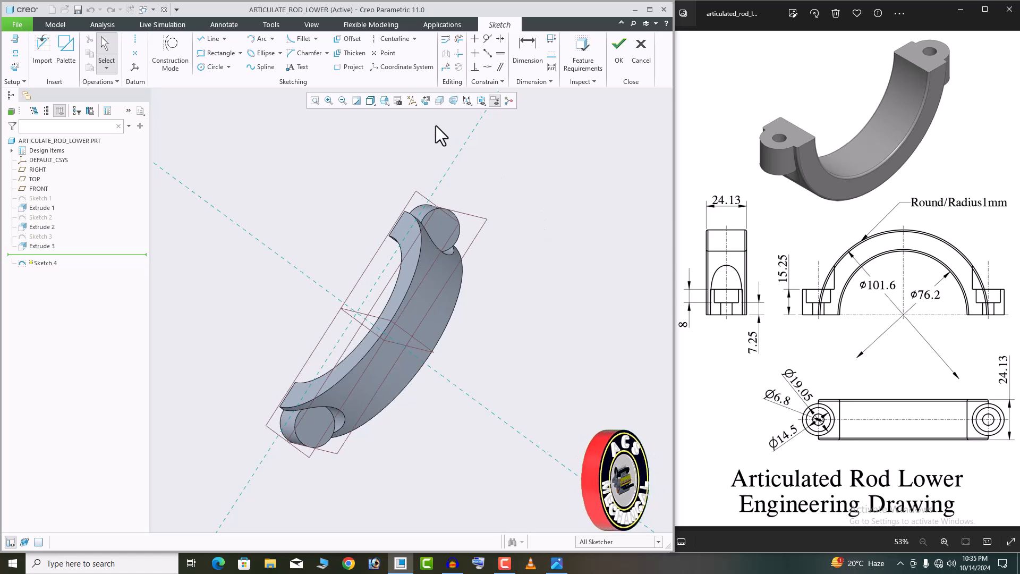
pyautogui.click(426, 102)
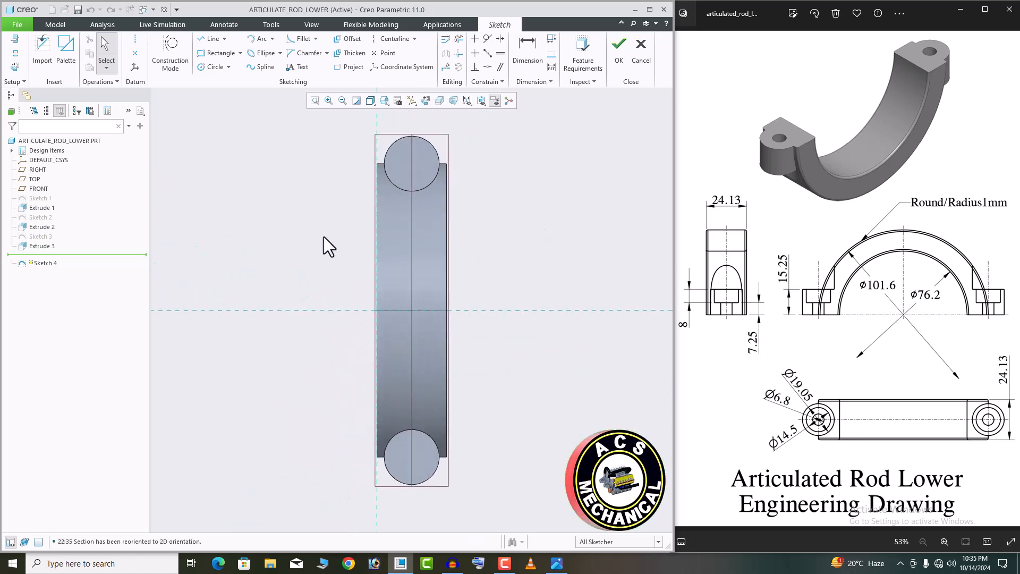
# Step: Add the outer cylindrical surfaces of both bosses as references for the new sketch and solve them
pyautogui.click(15, 55)
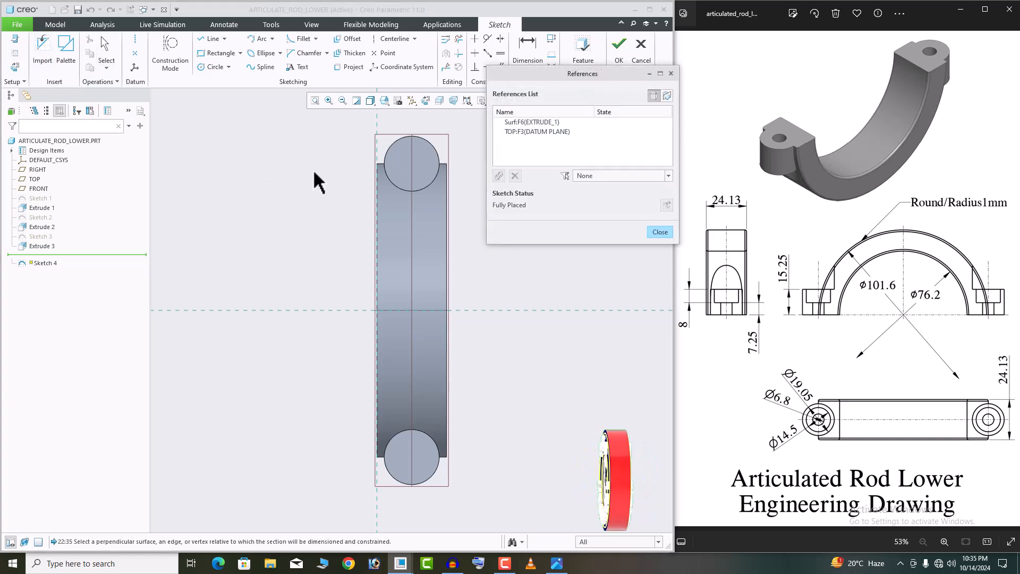
pyautogui.click(384, 148)
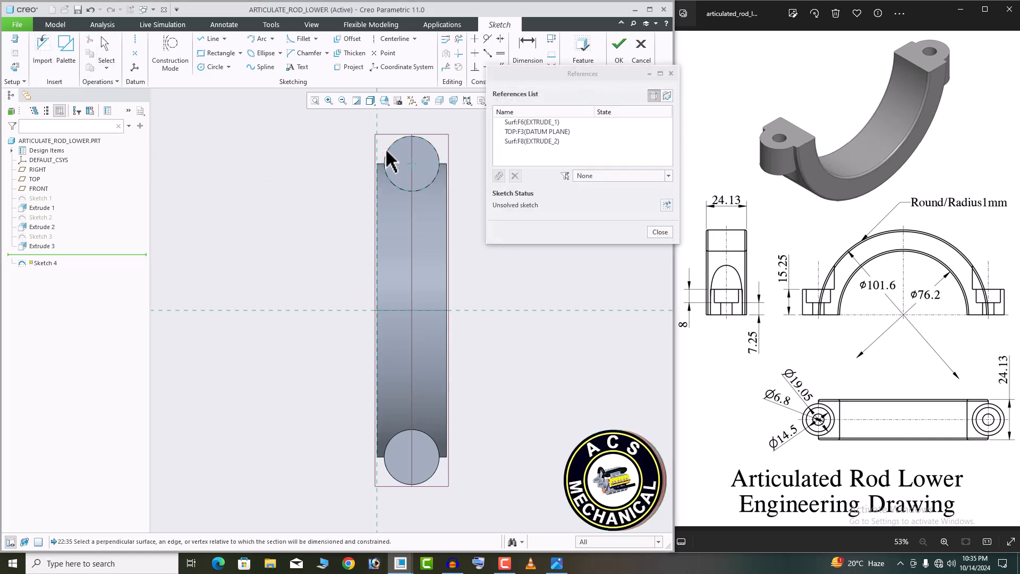
pyautogui.click(389, 472)
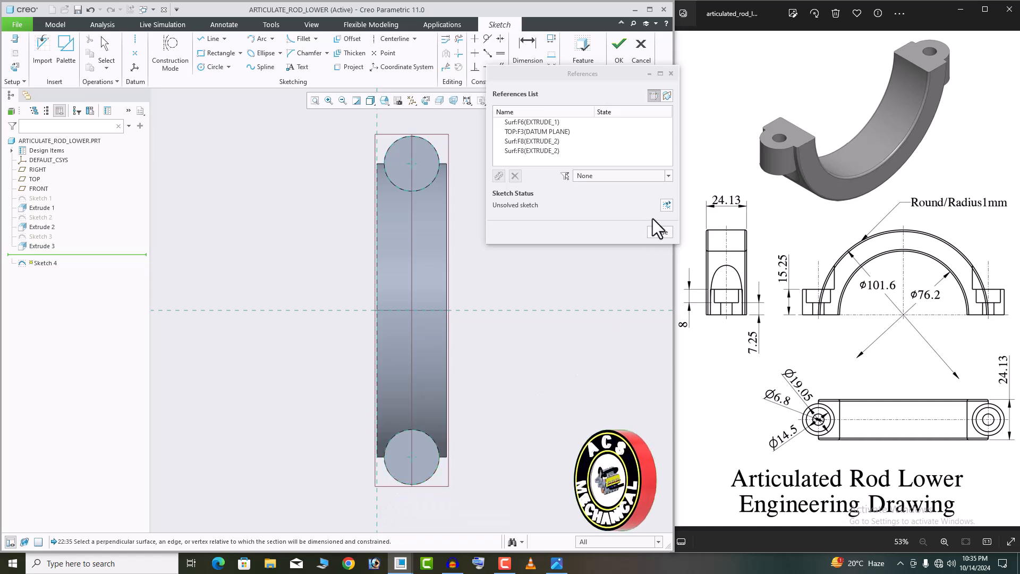
pyautogui.click(666, 204)
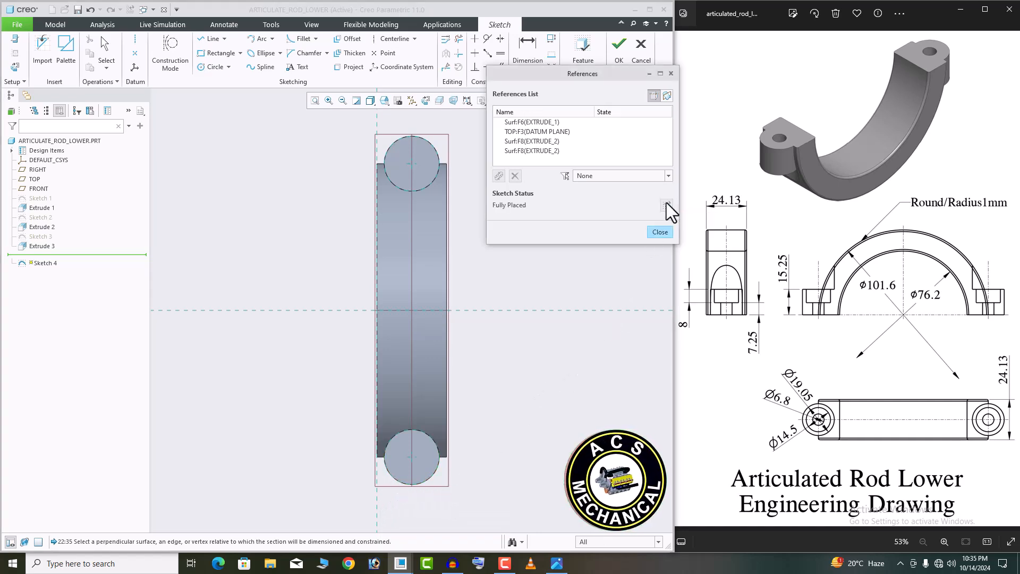
pyautogui.click(659, 232)
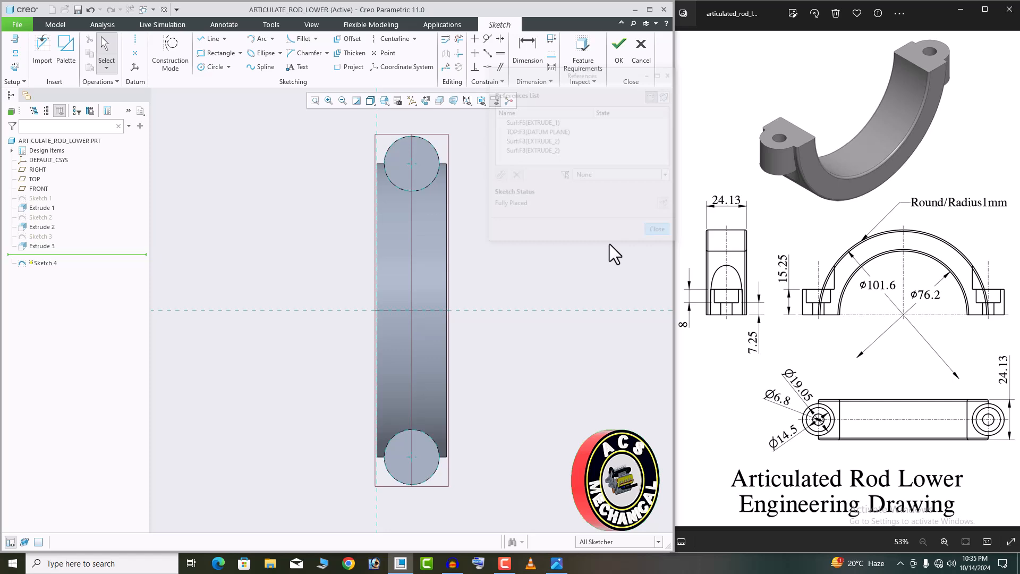
# Step: Draw two equal circles about 10 mm in diameter, one centred on each boss
pyautogui.click(205, 69)
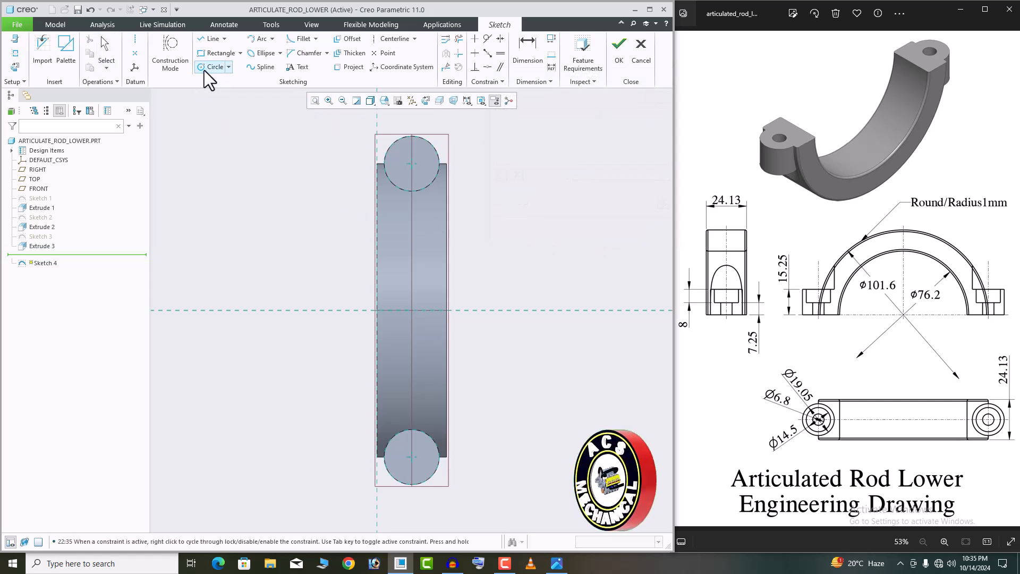
pyautogui.click(411, 163)
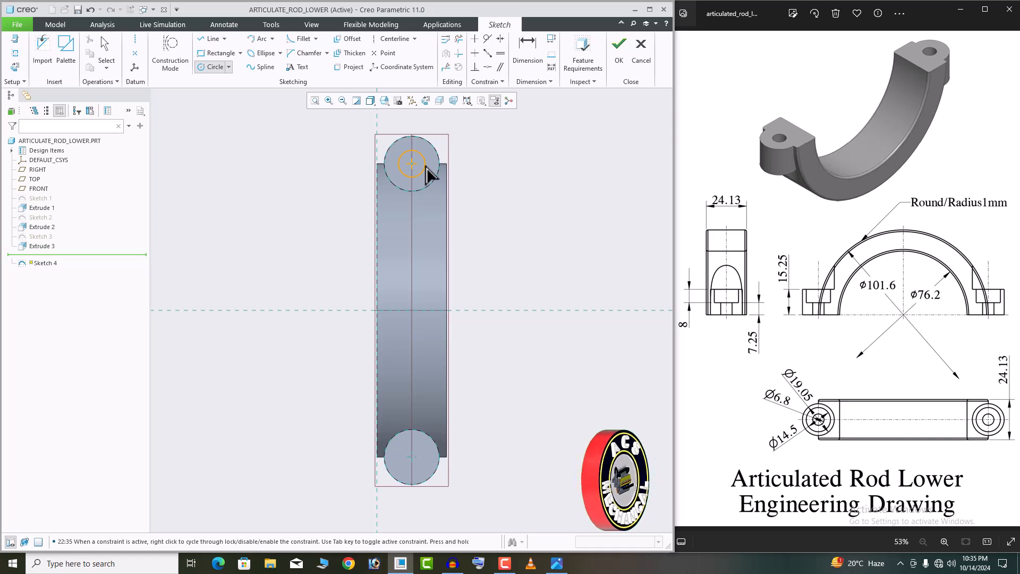
pyautogui.click(429, 175)
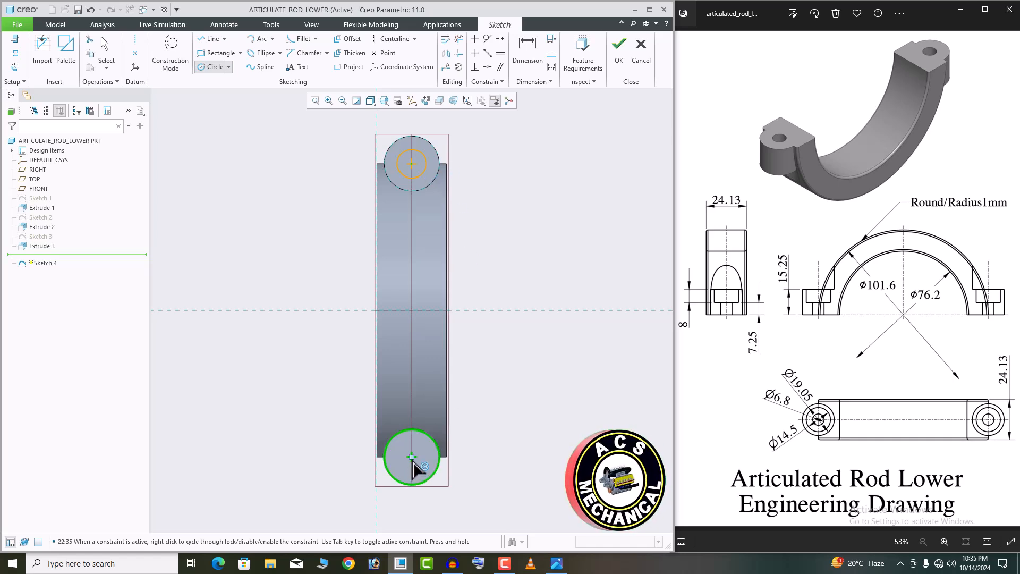
pyautogui.click(412, 457)
pyautogui.click(424, 468)
pyautogui.middleClick(561, 407)
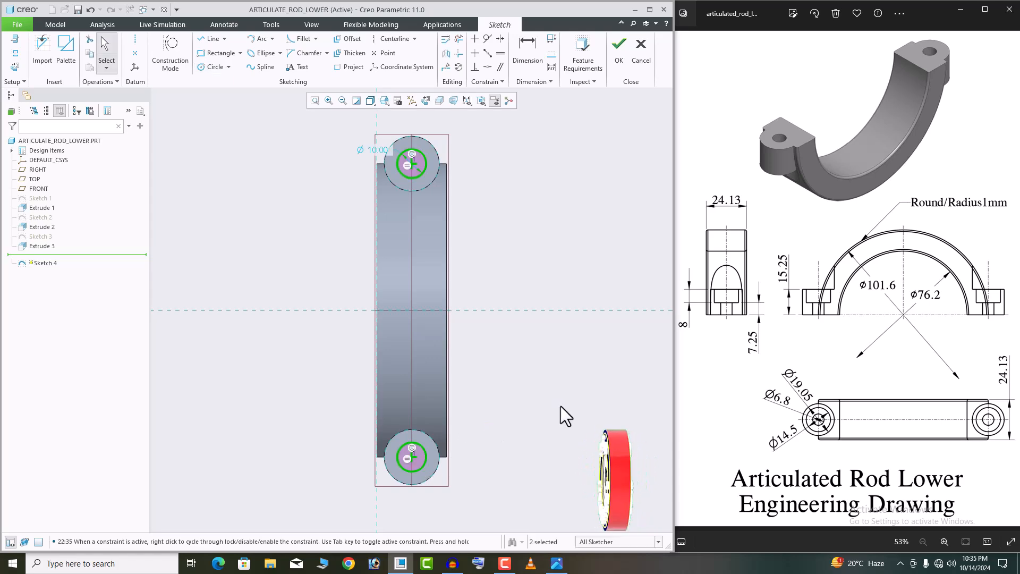
pyautogui.click(560, 406)
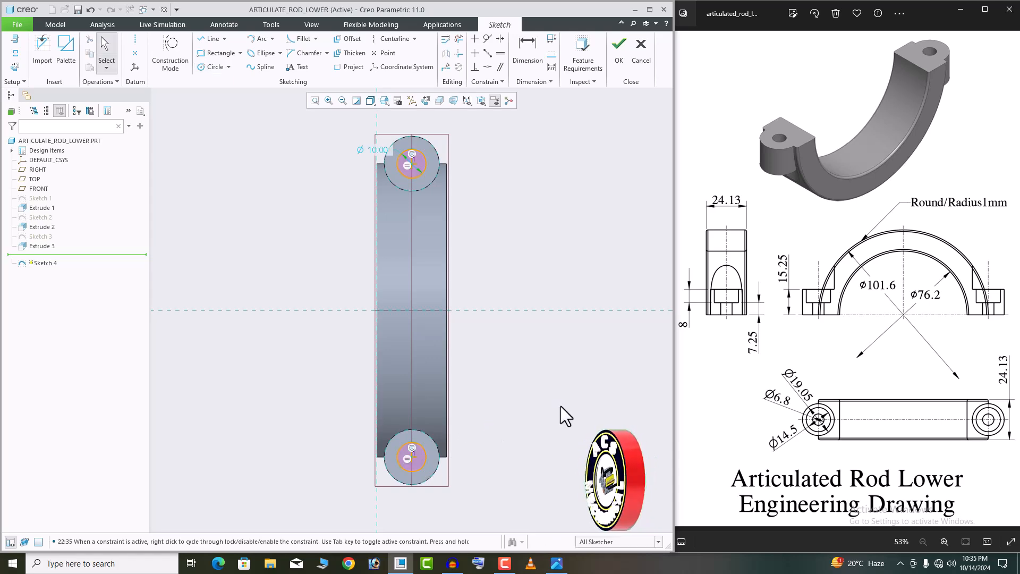
# Step: Set the diameter of the two equal circles to 14.5 mm and finish the sketch
pyautogui.doubleClick(375, 153)
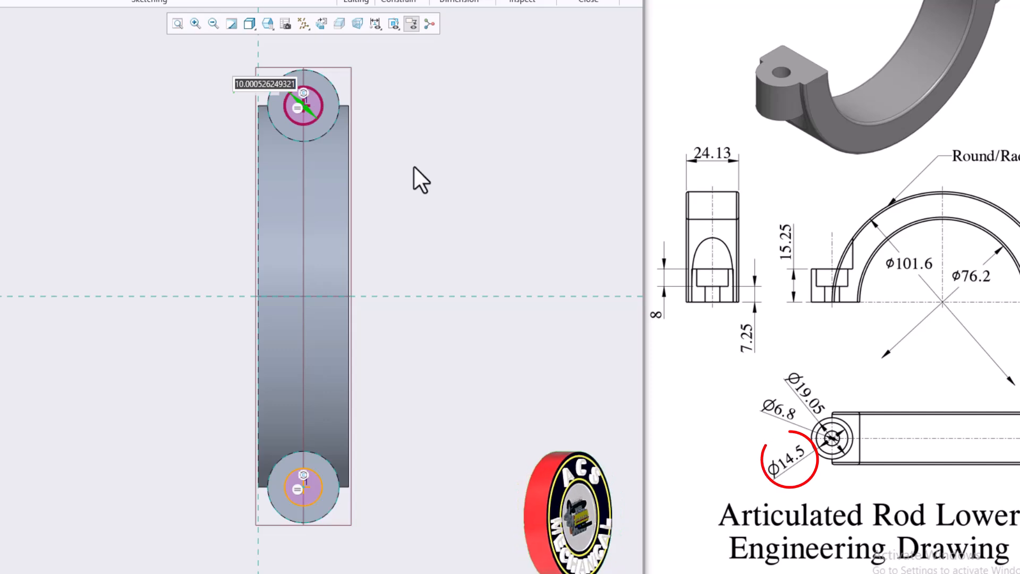
pyautogui.write('14.5')
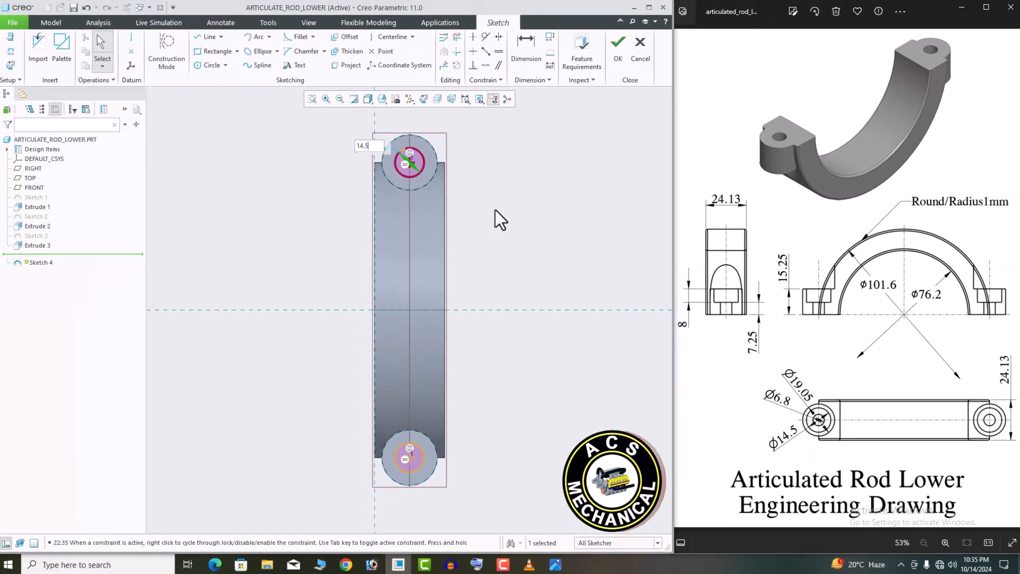
pyautogui.press('Return')
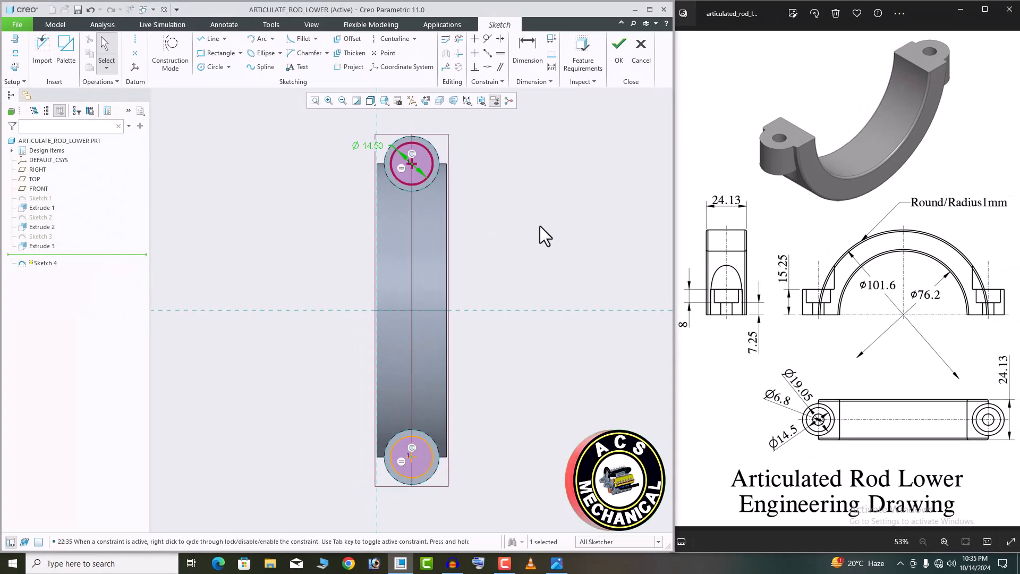
pyautogui.click(540, 226)
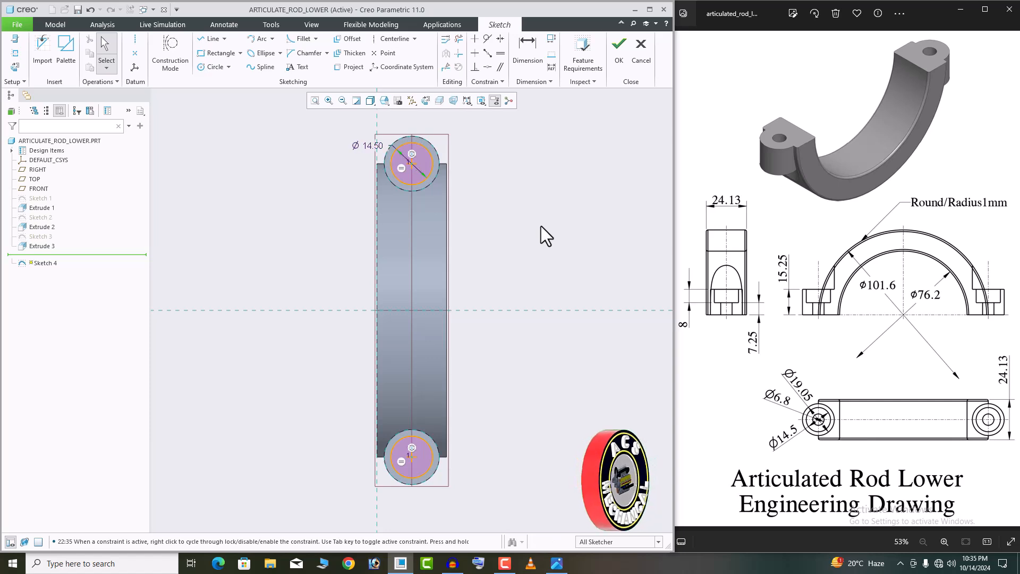
pyautogui.click(620, 53)
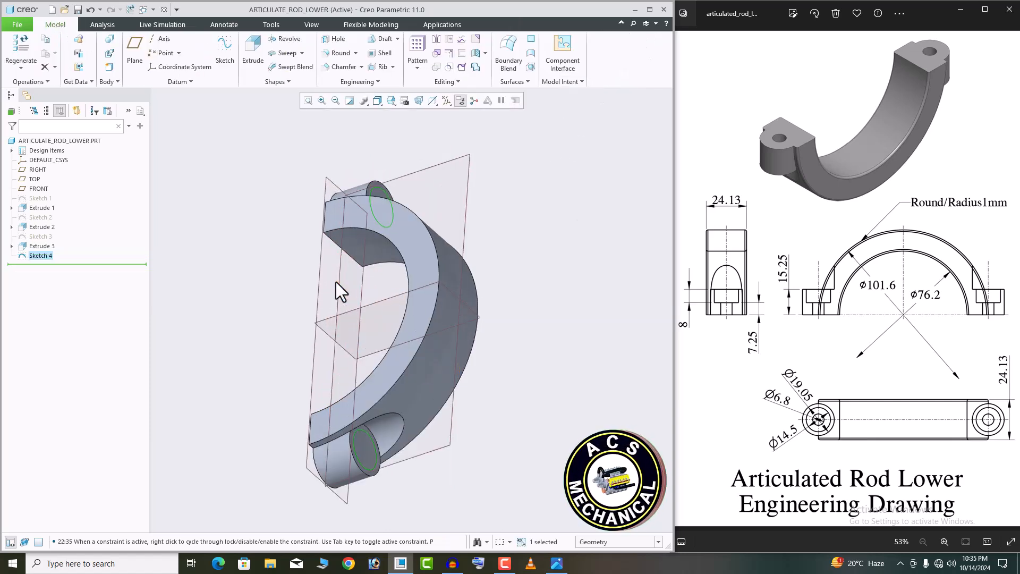
# Step: Extrude the two 14.5 mm circles as a cut 8 mm deep into the bosses, with the direction flipped
pyautogui.click(248, 66)
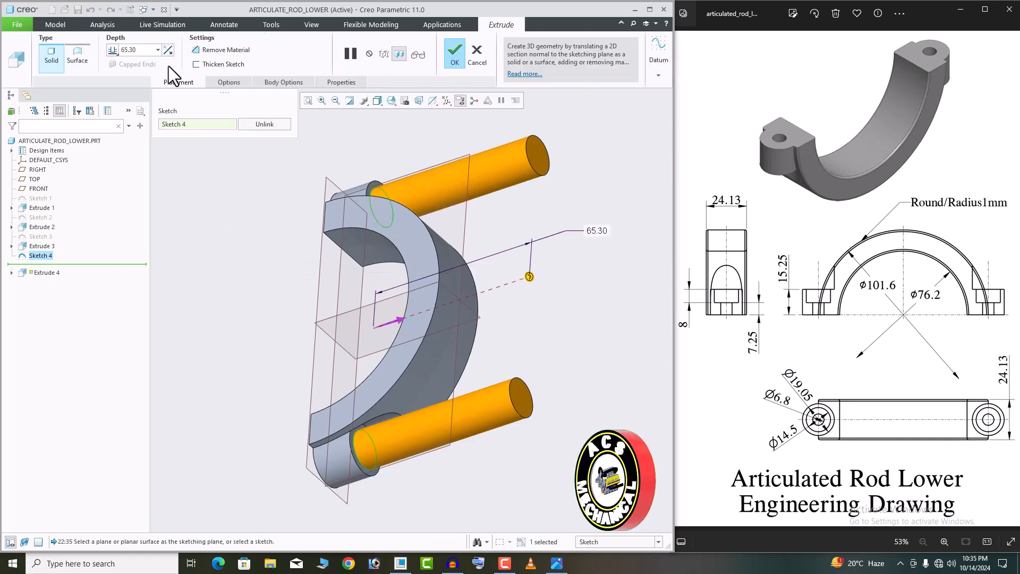
pyautogui.click(168, 51)
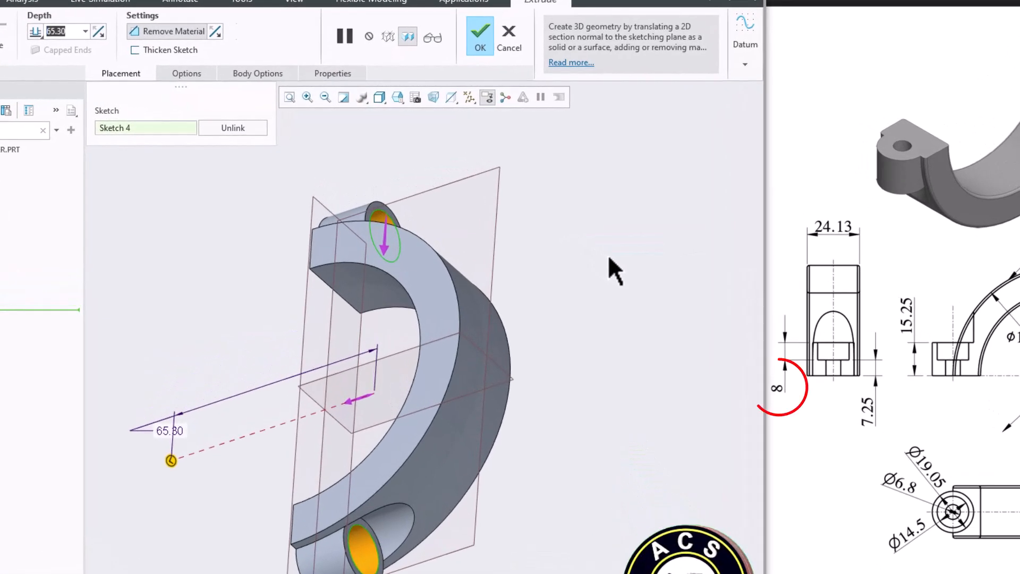
pyautogui.write('8')
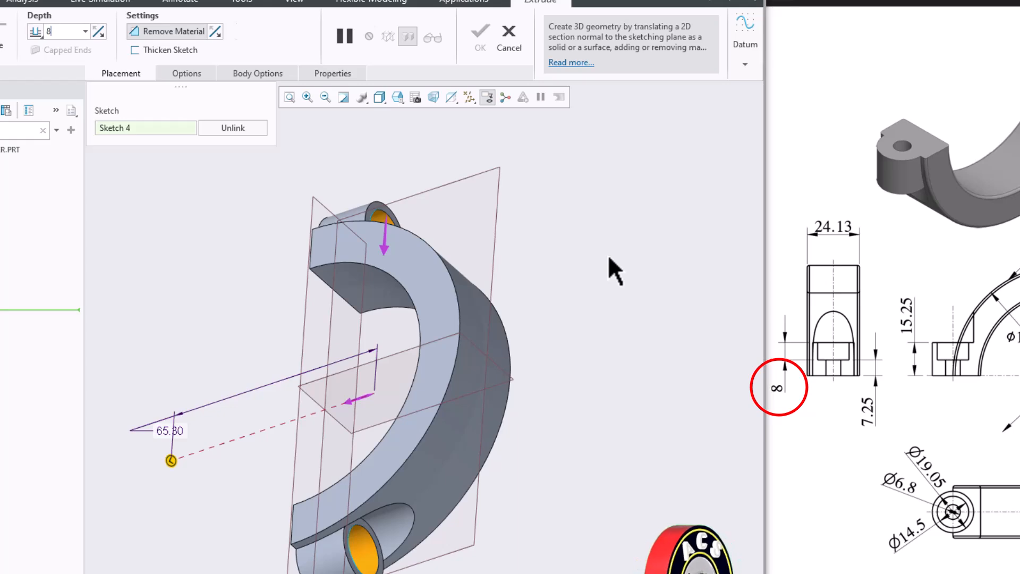
pyautogui.press('Return')
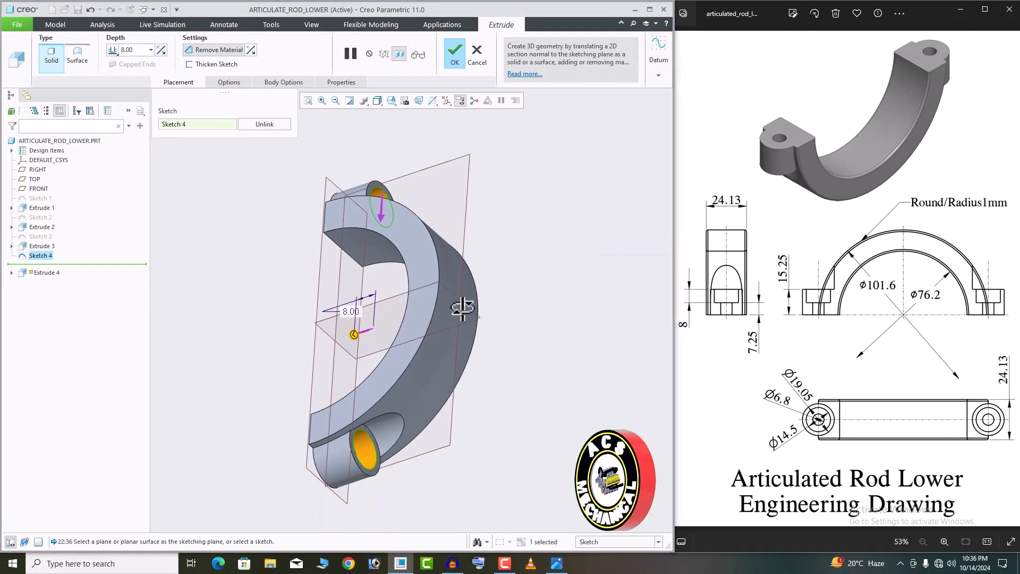
pyautogui.moveTo(468, 316); pyautogui.dragTo(445, 316, button='middle')
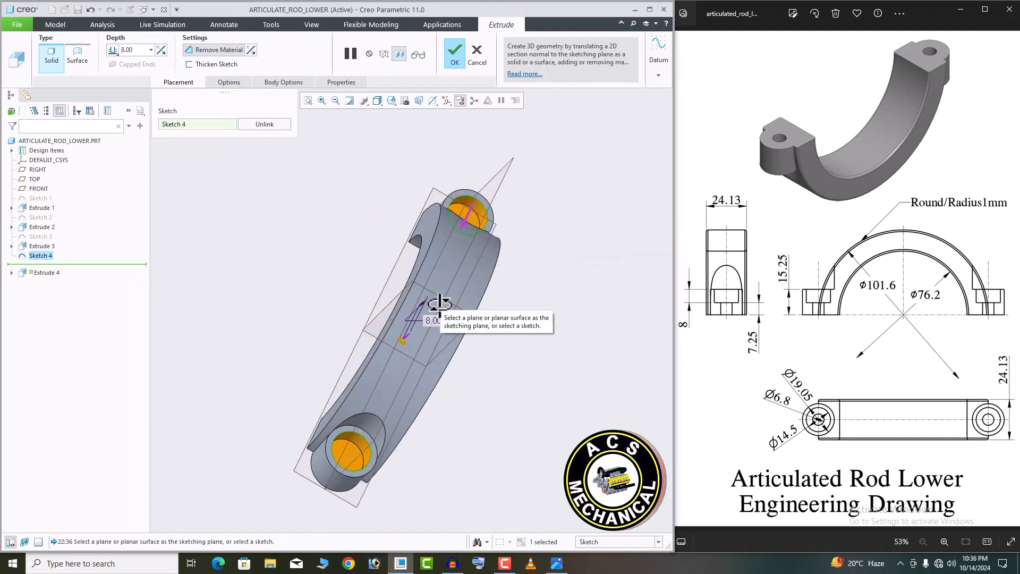
pyautogui.click(455, 50)
# Step: Start a sketch on the floor of one counterbore recess and orient the view square to the sketch plane
pyautogui.moveTo(479, 239); pyautogui.dragTo(460, 264, button='middle')
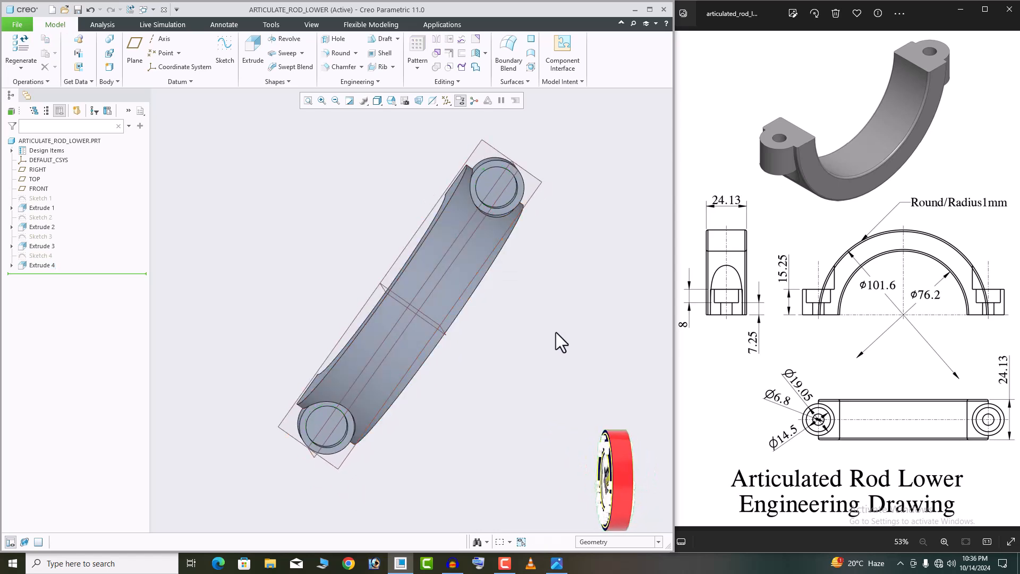
pyautogui.scroll(-2, 484, 185)
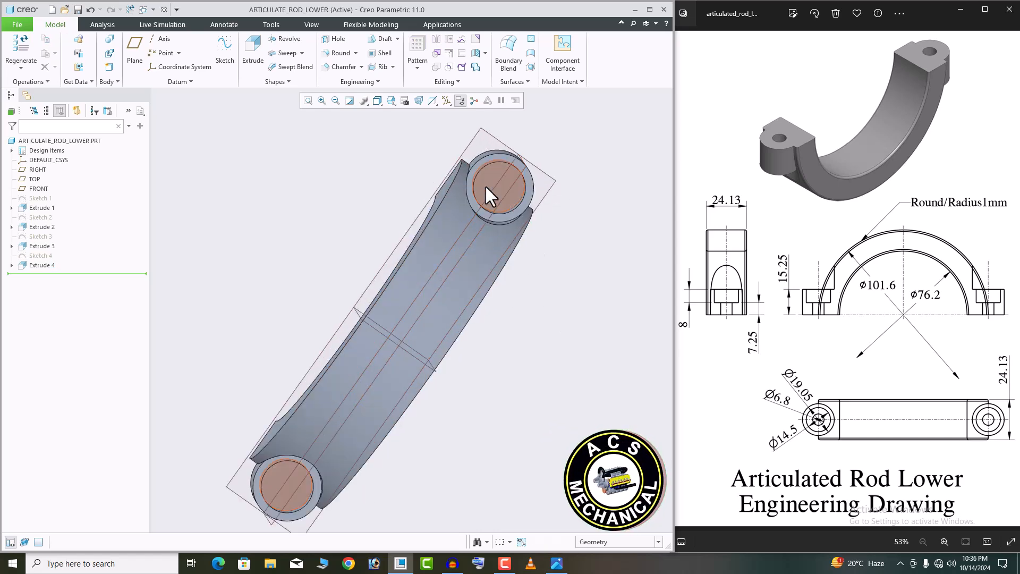
pyautogui.click(486, 181)
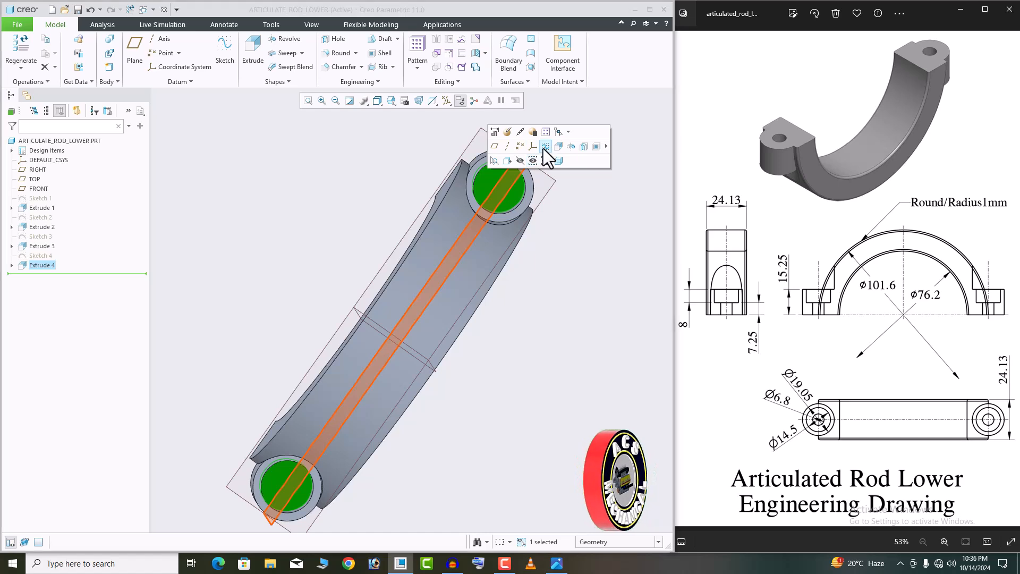
pyautogui.click(542, 148)
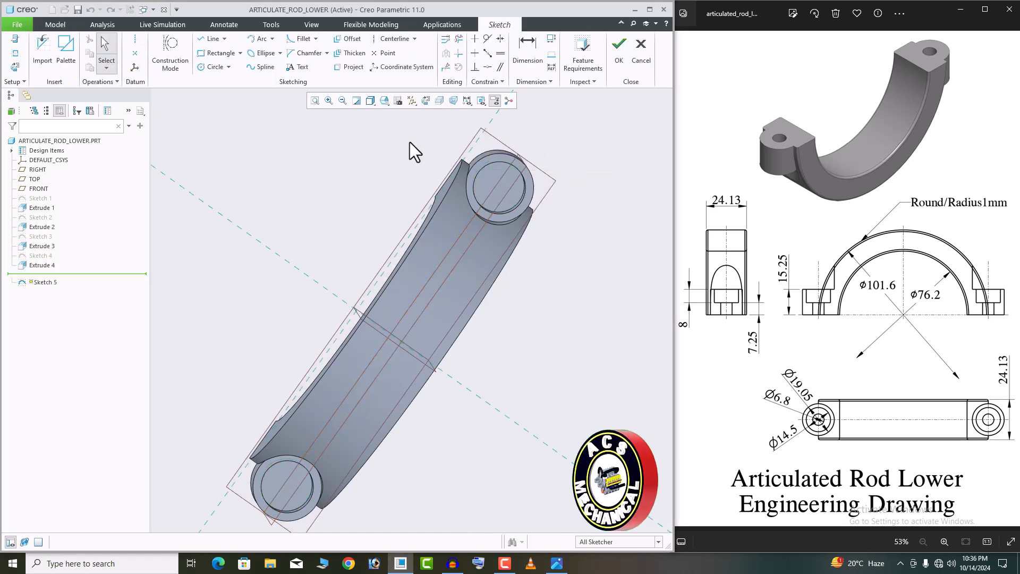
pyautogui.click(424, 102)
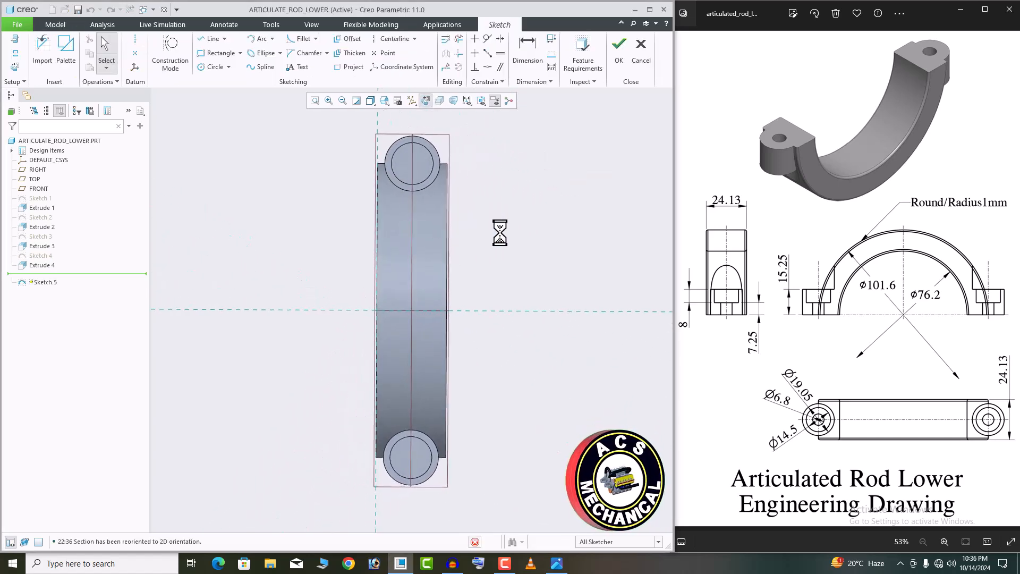
# Step: Add the cylindrical walls of both counterbore recesses as sketch references and solve them
pyautogui.click(13, 54)
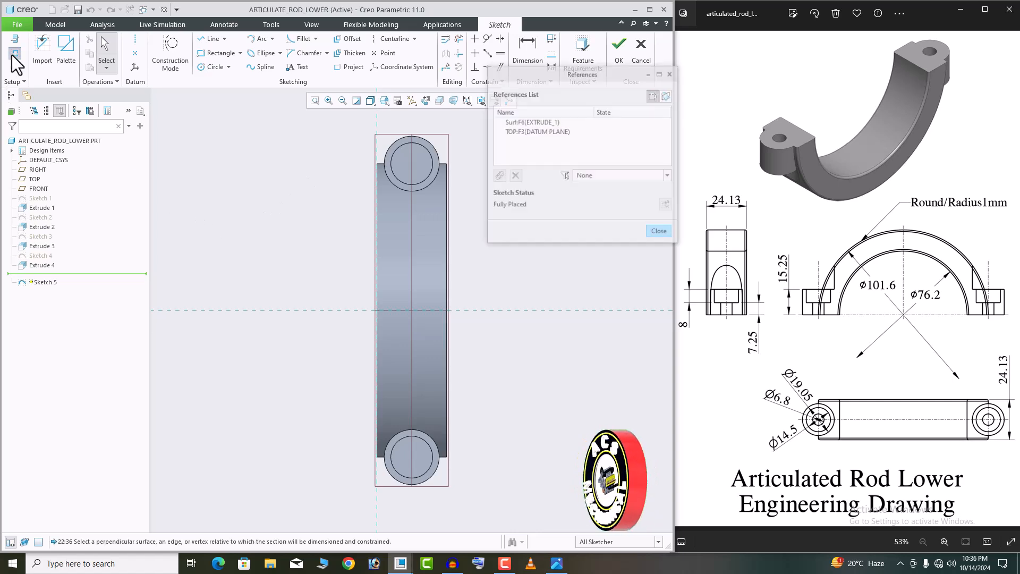
pyautogui.click(398, 148)
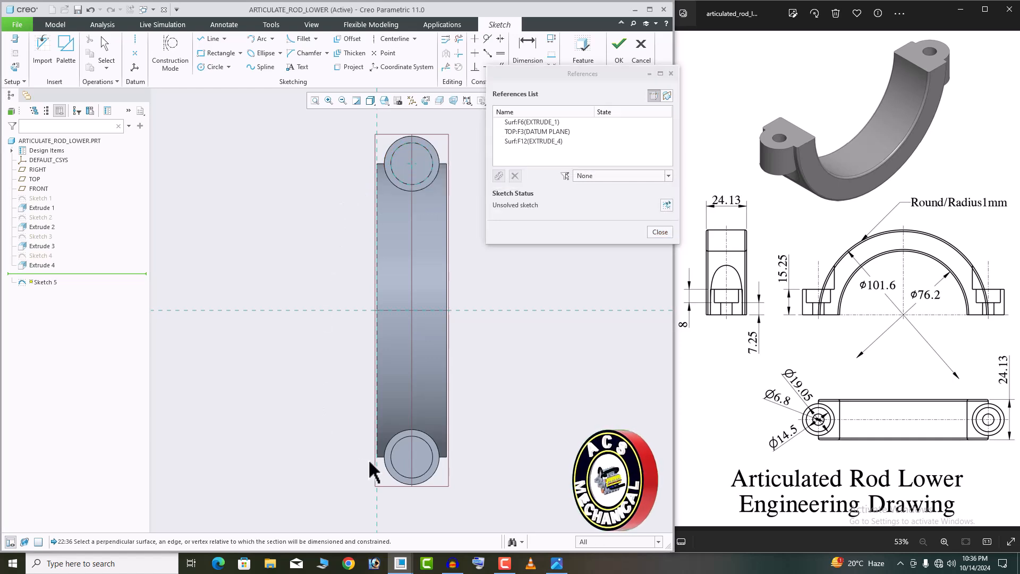
pyautogui.click(396, 442)
pyautogui.click(667, 204)
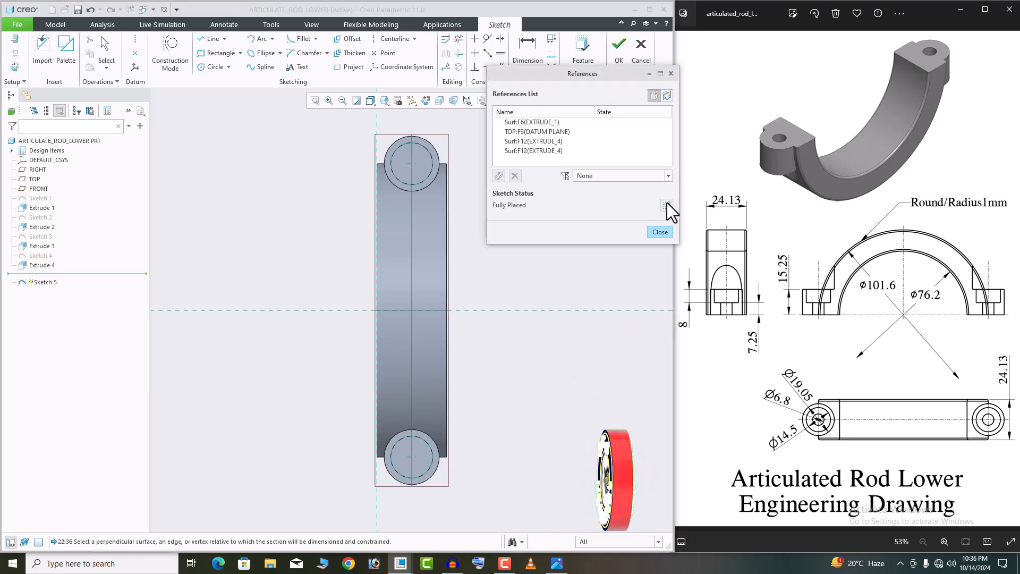
# Step: Draw two equal circles about 6.64 mm in diameter, concentric with the two counterbore recesses
pyautogui.click(660, 232)
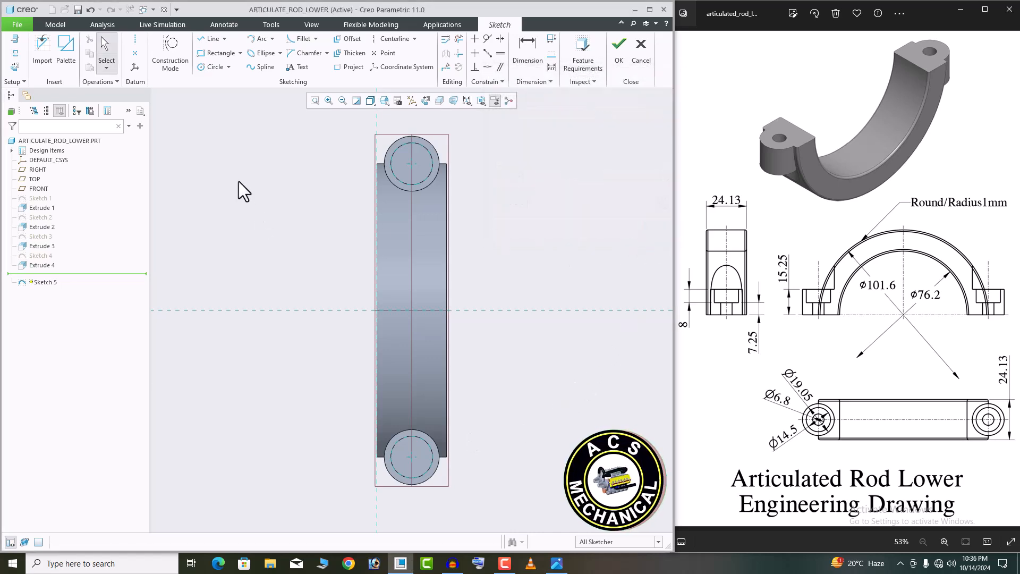
pyautogui.click(197, 67)
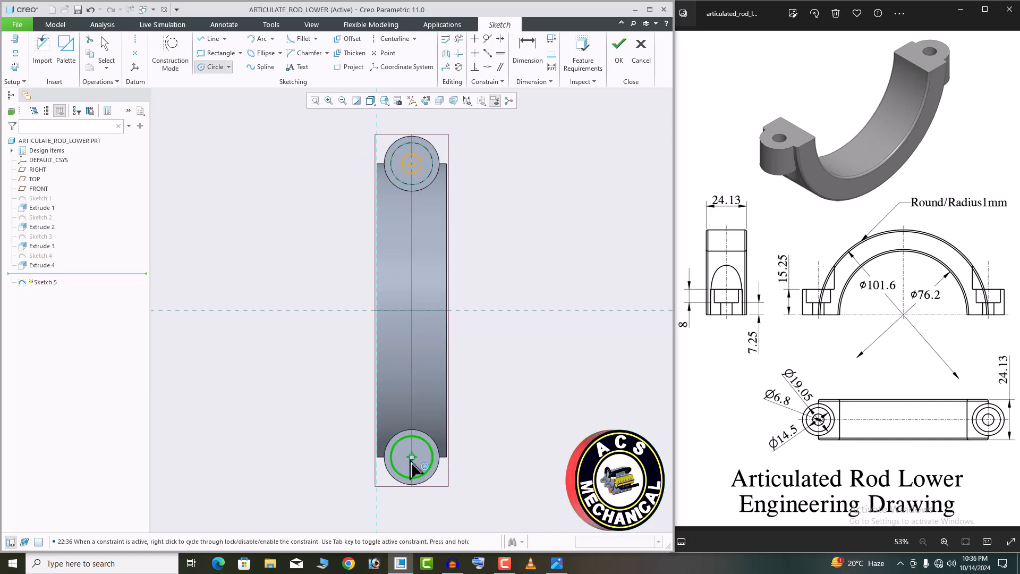
pyautogui.middleClick(553, 403)
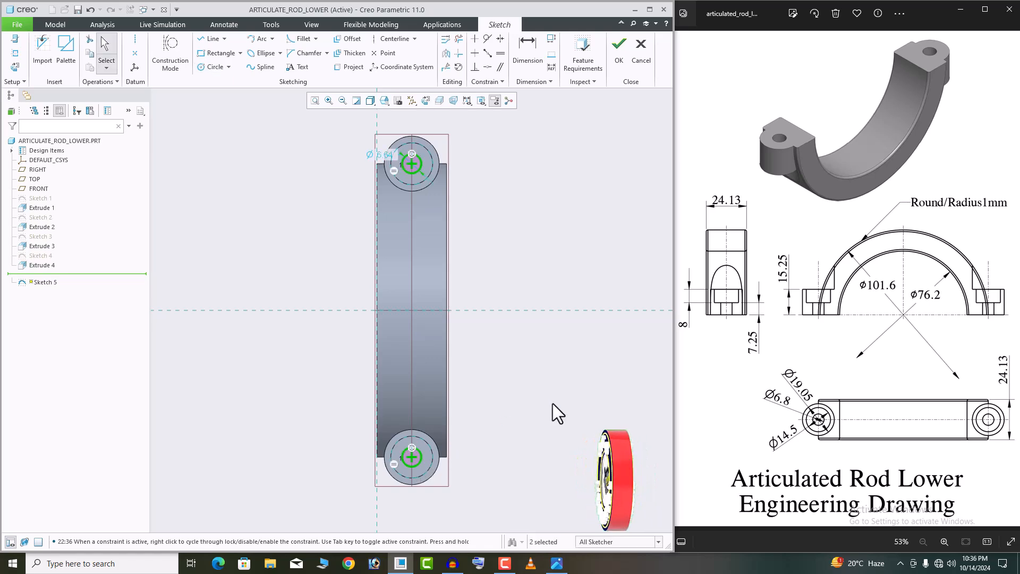
# Step: Set the diameter of the two equal circles to 6.8 mm and finish the sketch
pyautogui.doubleClick(378, 153)
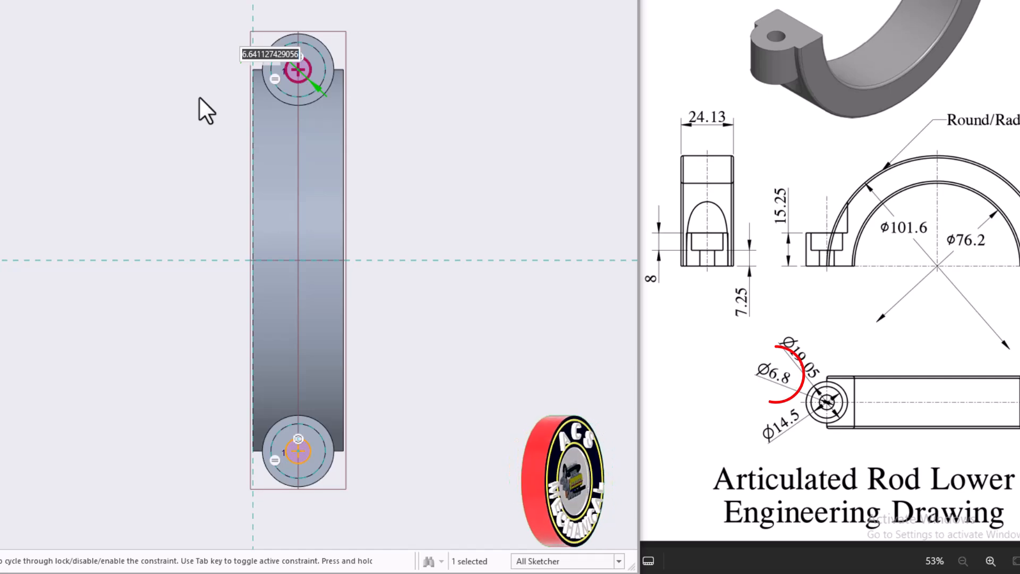
pyautogui.write('6.8')
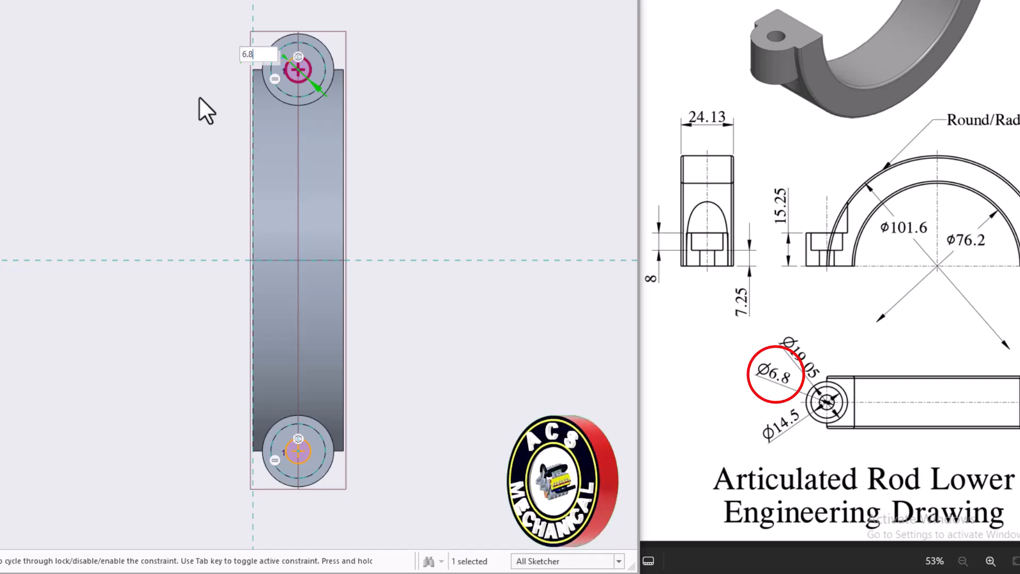
pyautogui.press('Return')
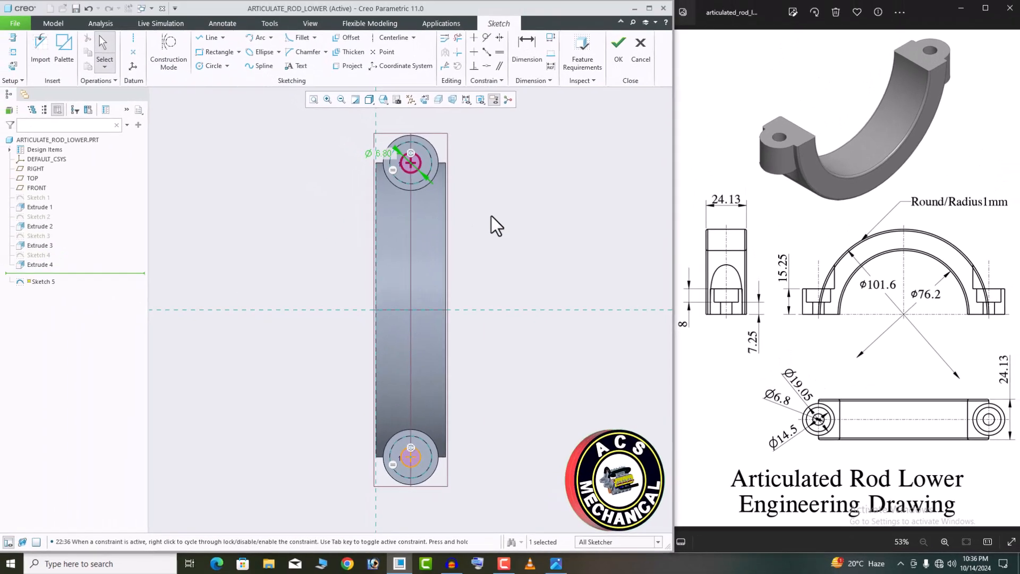
pyautogui.click(618, 63)
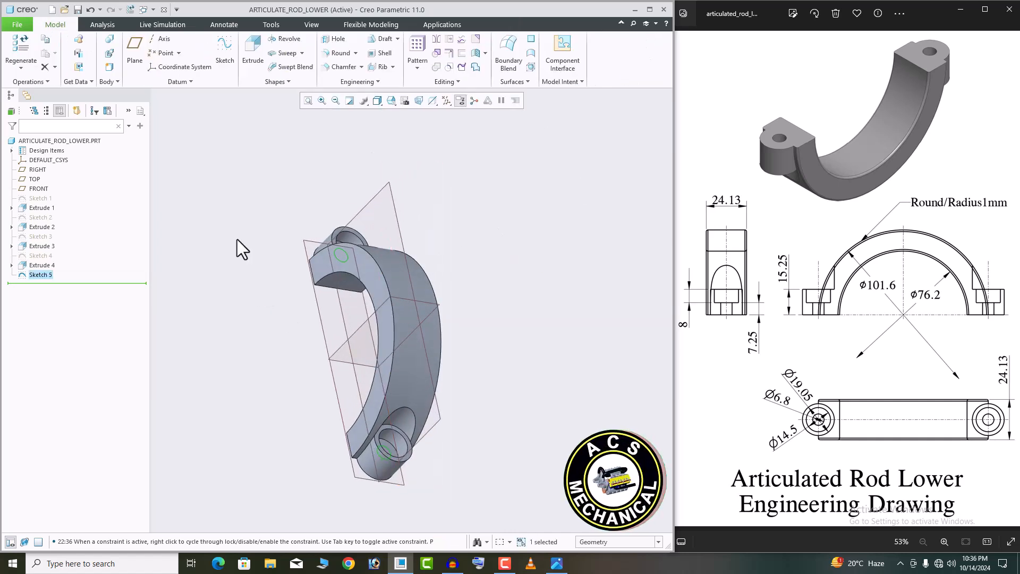
# Step: Extrude the two 6.8 mm circles as a 57.60 mm deep cut through the bosses, with the direction flipped
pyautogui.click(254, 65)
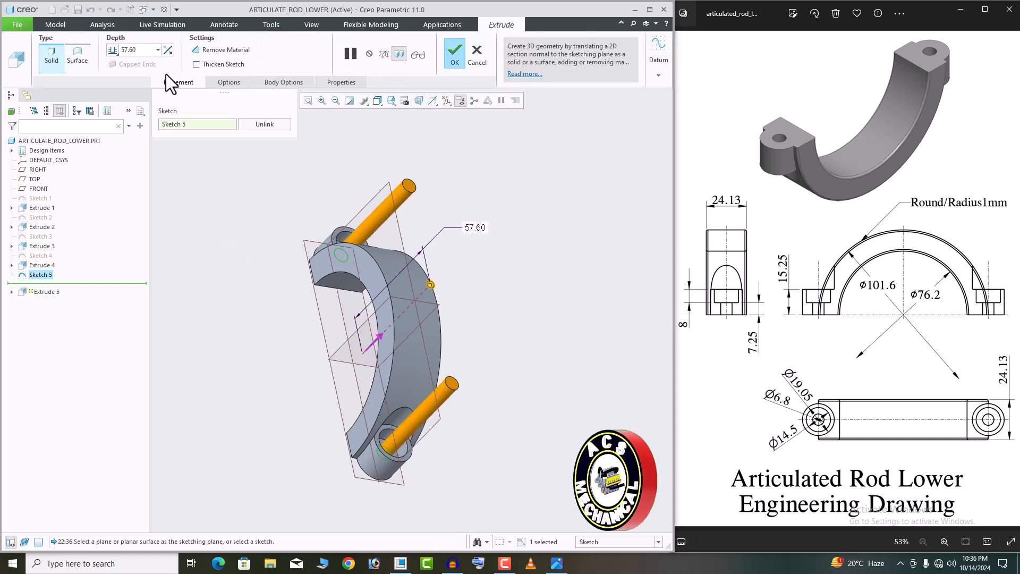
pyautogui.click(167, 51)
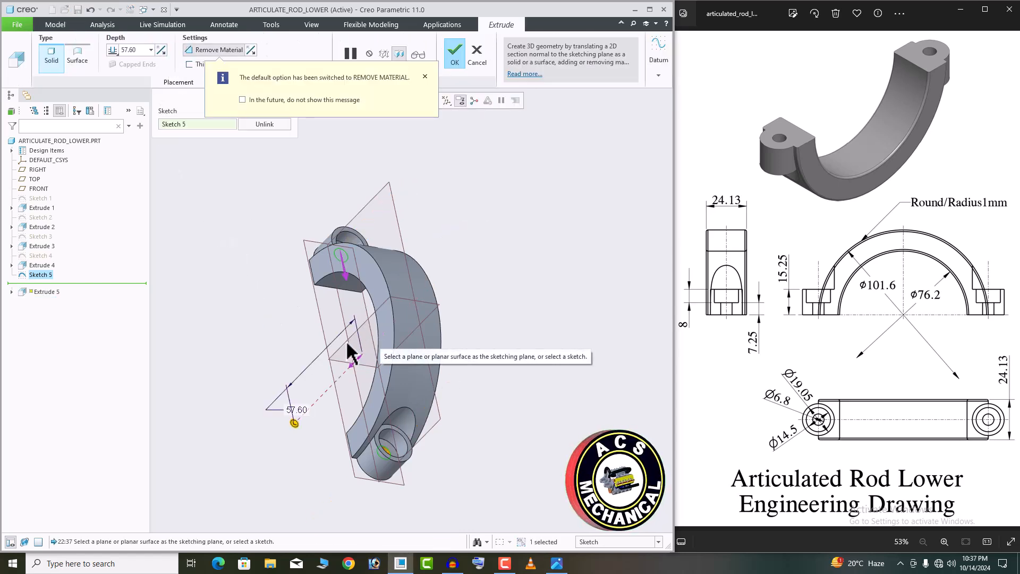
pyautogui.moveTo(346, 406); pyautogui.dragTo(334, 366, button='middle')
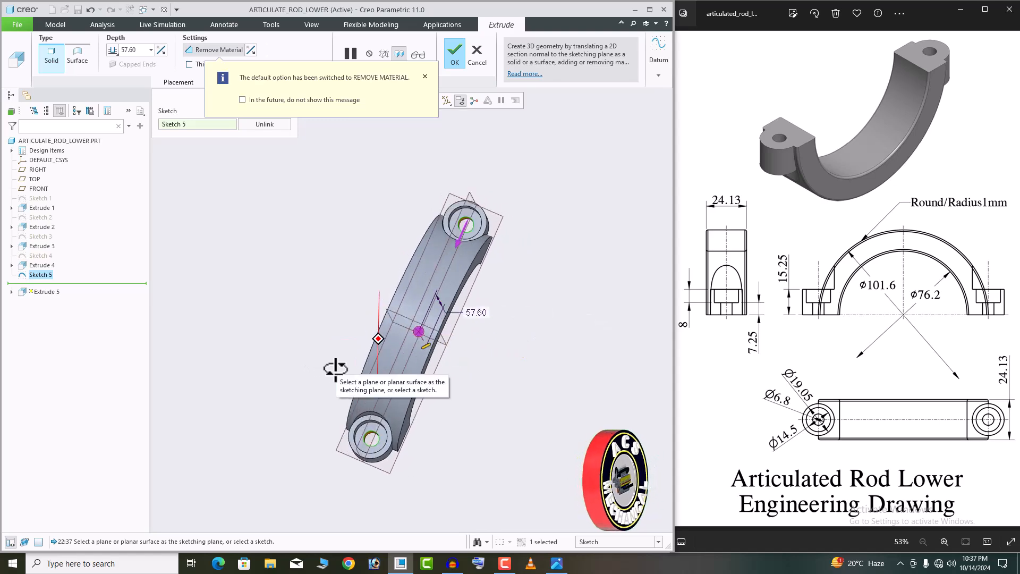
pyautogui.click(454, 55)
pyautogui.moveTo(435, 318); pyautogui.dragTo(382, 303, button='middle')
pyautogui.scroll(-3, 471, 441)
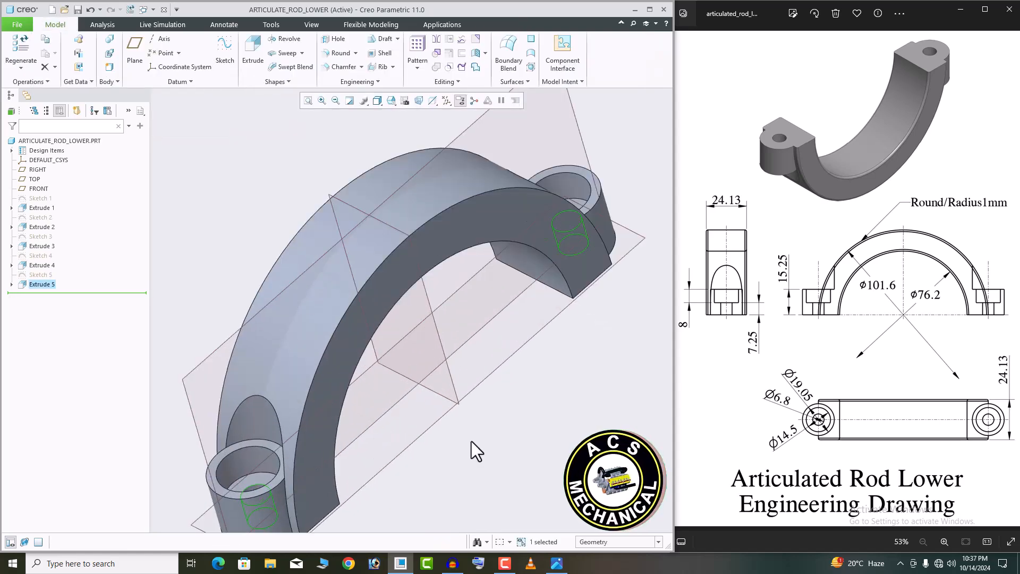
pyautogui.scroll(3, 471, 435)
pyautogui.moveTo(470, 441)
pyautogui.mouseDown(button='middle')
pyautogui.moveTo(562, 396)
pyautogui.moveTo(596, 353)
pyautogui.moveTo(544, 282)
pyautogui.moveTo(448, 334)
pyautogui.moveTo(397, 347)
pyautogui.moveTo(416, 383)
pyautogui.moveTo(584, 355)
pyautogui.mouseUp(button='middle')
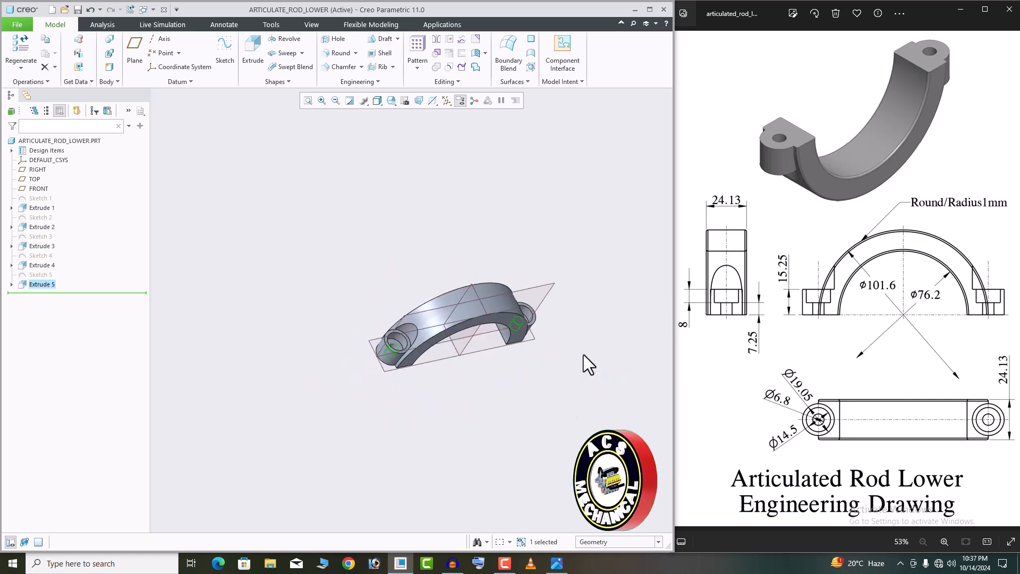
# Step: Start a circular round of 1 mm radius on the outer arc edge of the half-ring's front face
pyautogui.click(335, 55)
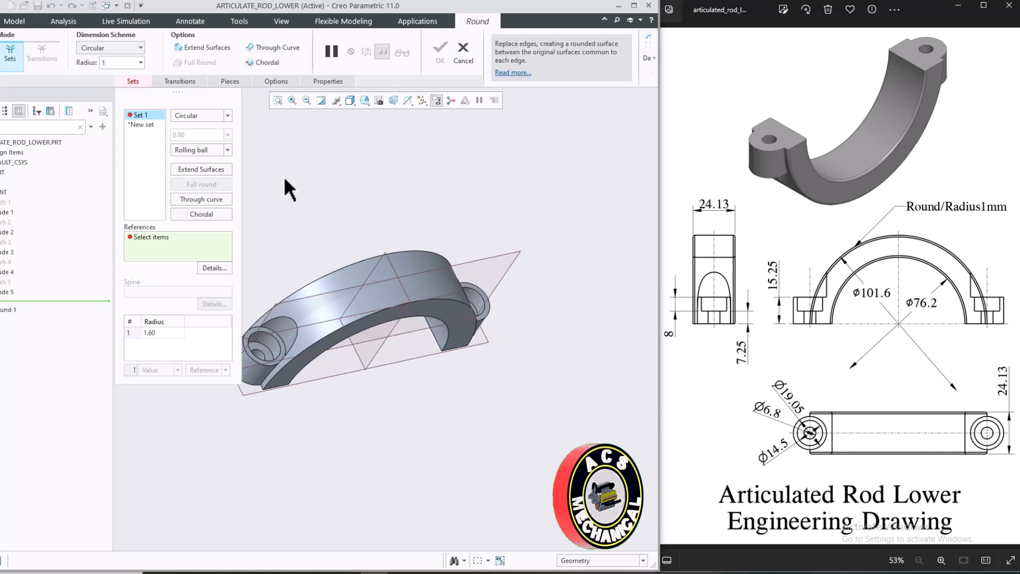
pyautogui.press('Return')
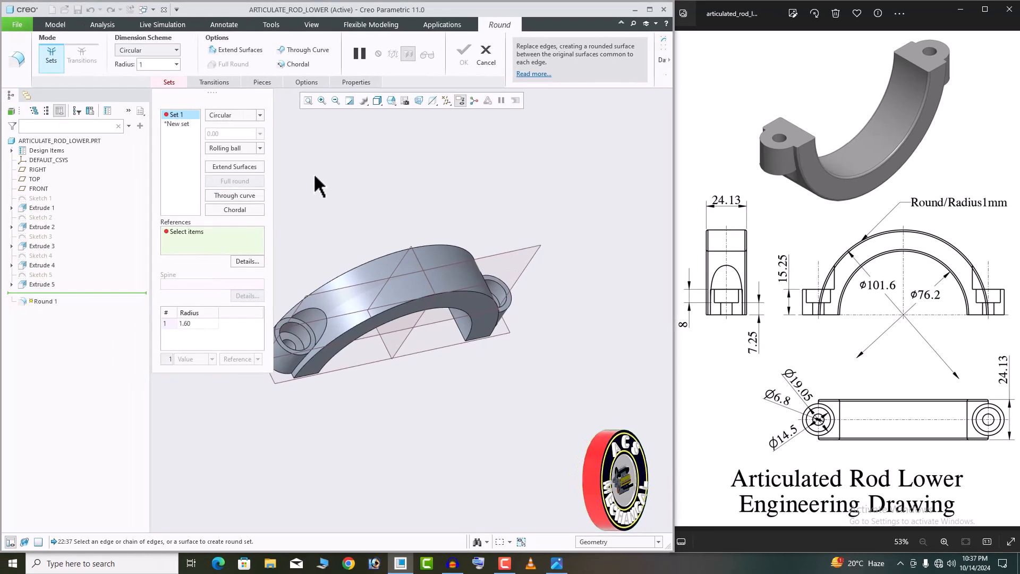
pyautogui.moveTo(359, 285); pyautogui.dragTo(341, 269, button='middle')
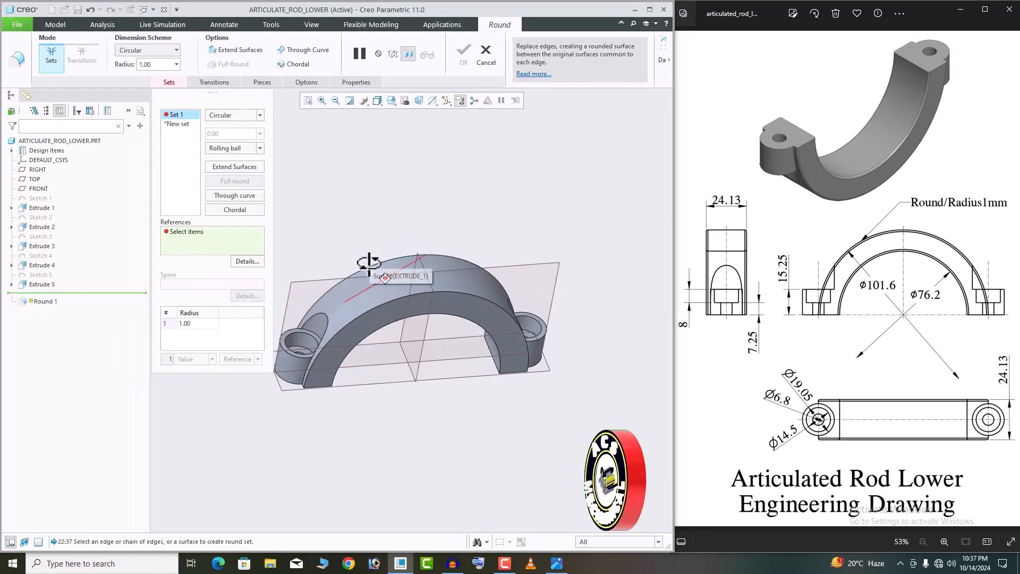
pyautogui.scroll(-6, 383, 307)
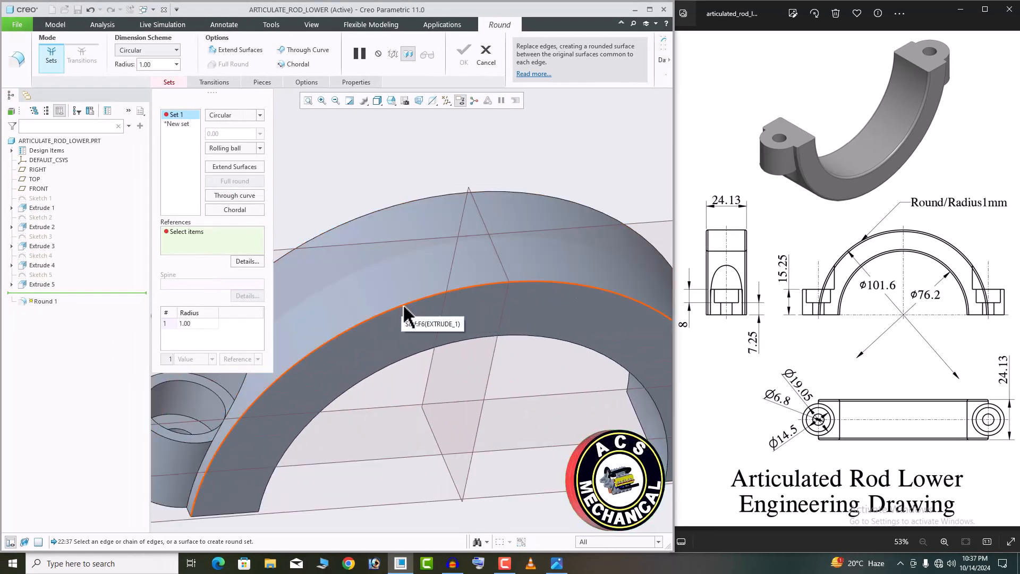
pyautogui.click(404, 310)
# Step: Add the half-ring's remaining outer and inner arc edges to the 1 mm round and complete the feature
pyautogui.moveTo(413, 299); pyautogui.dragTo(498, 345, button='middle')
pyautogui.scroll(3, 393, 353)
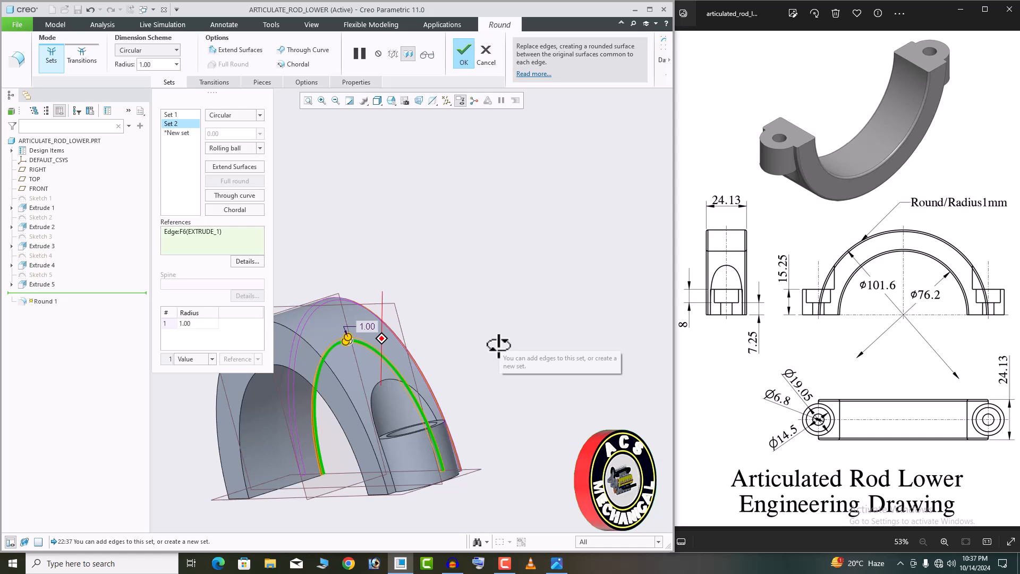
pyautogui.click(317, 351)
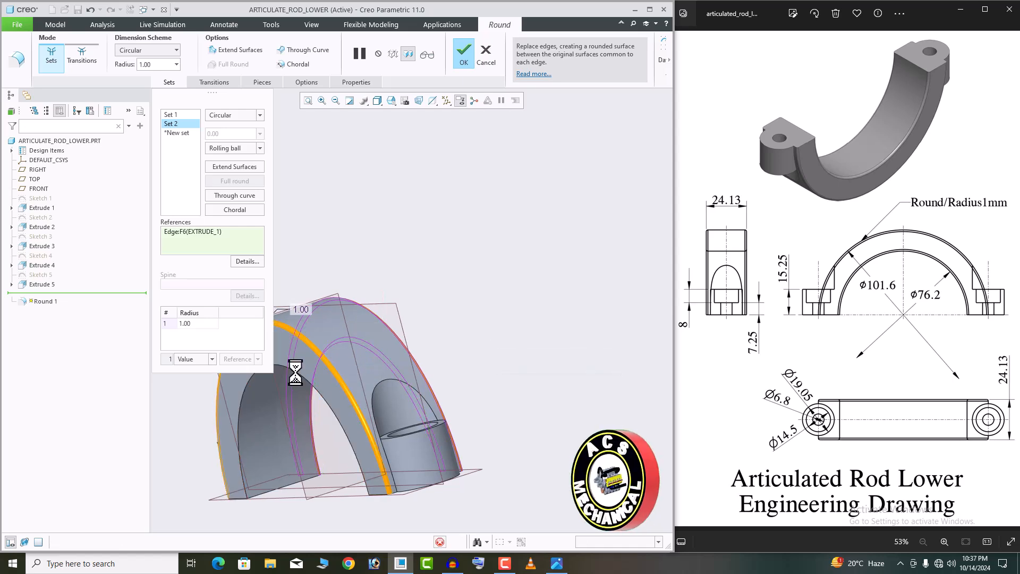
pyautogui.click(294, 370)
pyautogui.scroll(1, 509, 363)
pyautogui.scroll(2, 508, 363)
pyautogui.moveTo(478, 358)
pyautogui.mouseDown(button='middle')
pyautogui.moveTo(401, 372)
pyautogui.moveTo(381, 410)
pyautogui.mouseUp(button='middle')
pyautogui.scroll(-4, 643, 296)
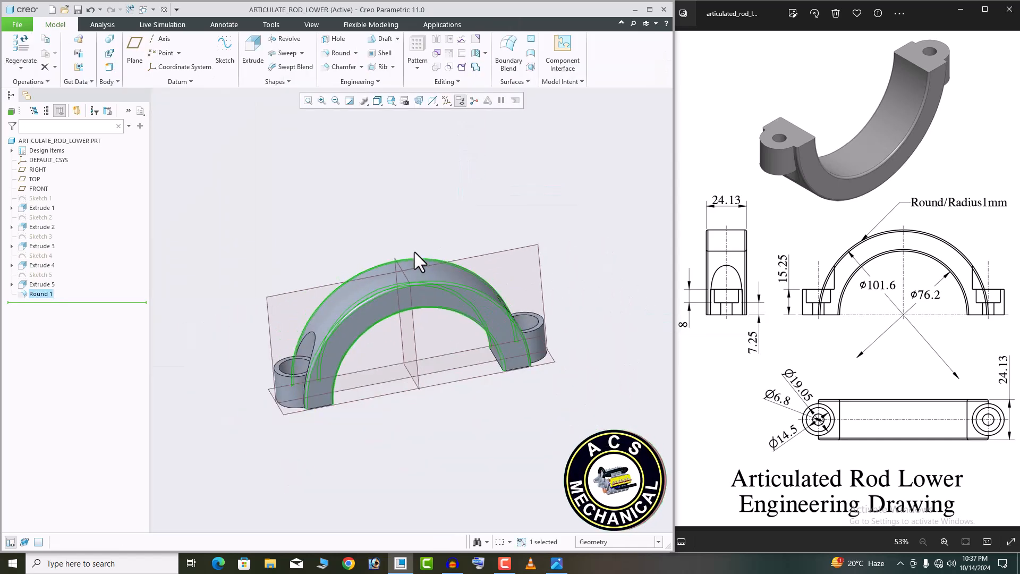
# Step: Clear the selection and hide the datum planes, and view the finished part from different angles
pyautogui.moveTo(414, 257); pyautogui.dragTo(403, 201, button='middle')
pyautogui.click(402, 201)
pyautogui.click(447, 101)
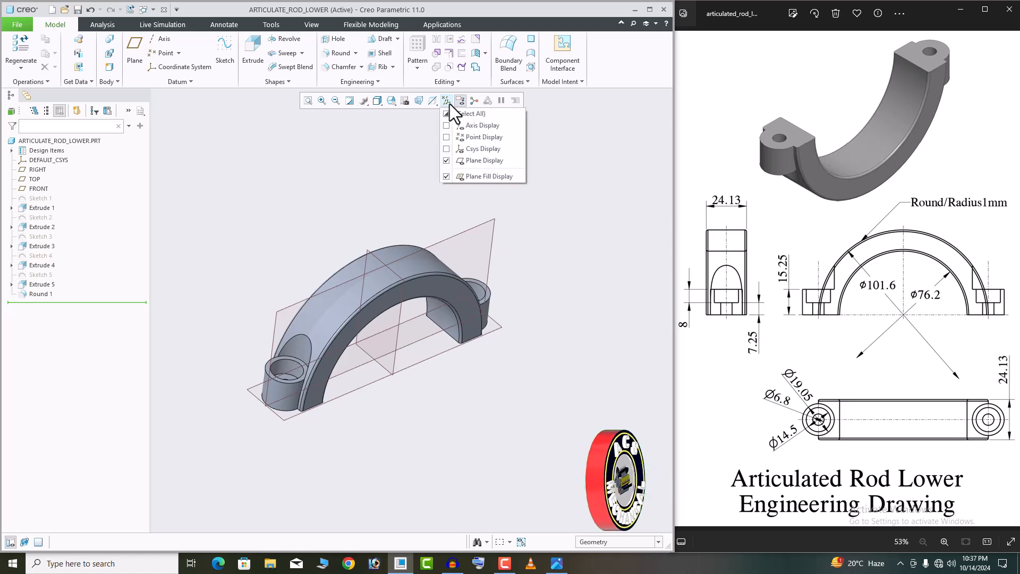
pyautogui.click(447, 160)
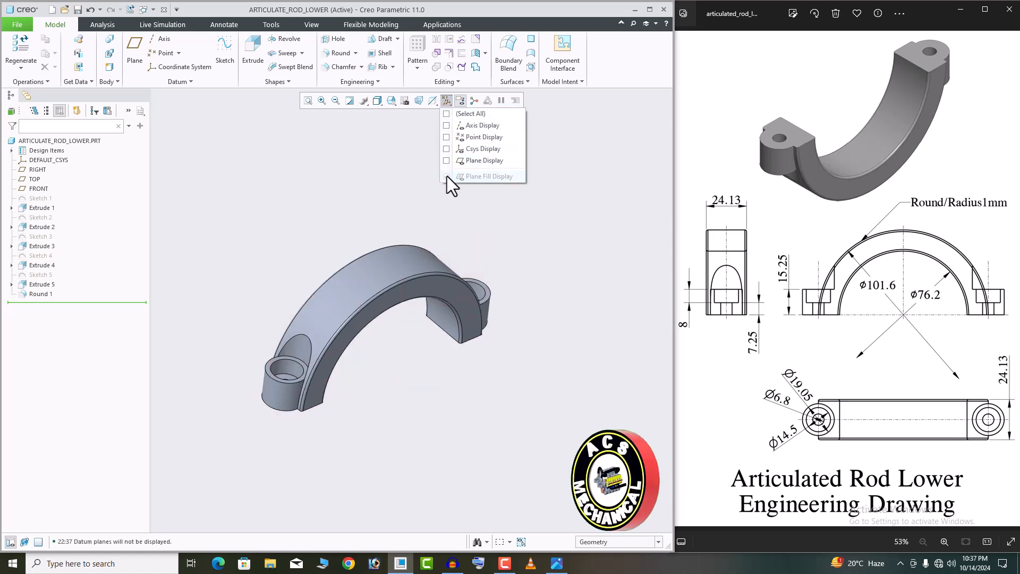
pyautogui.moveTo(473, 284); pyautogui.dragTo(396, 439, button='middle')
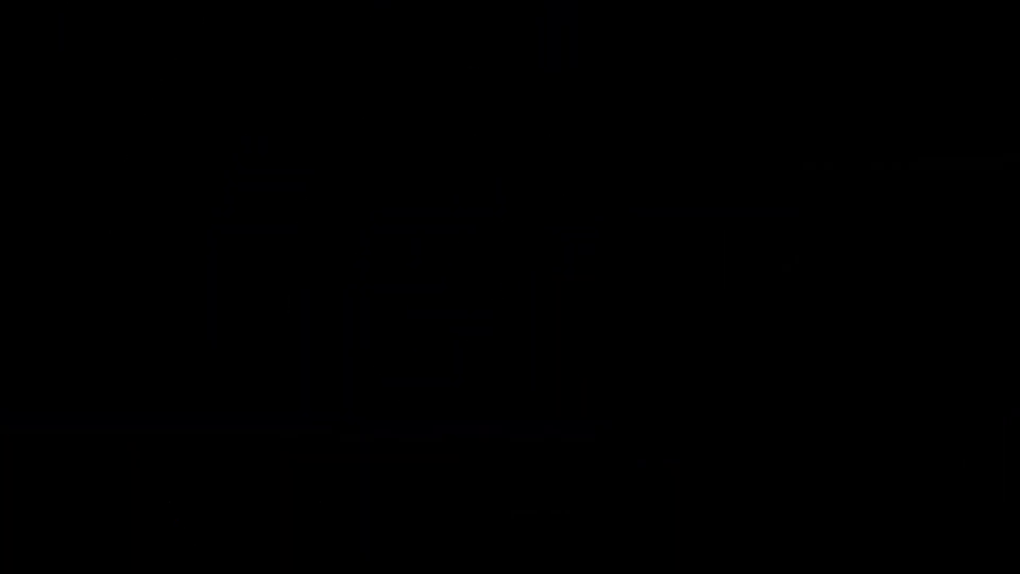